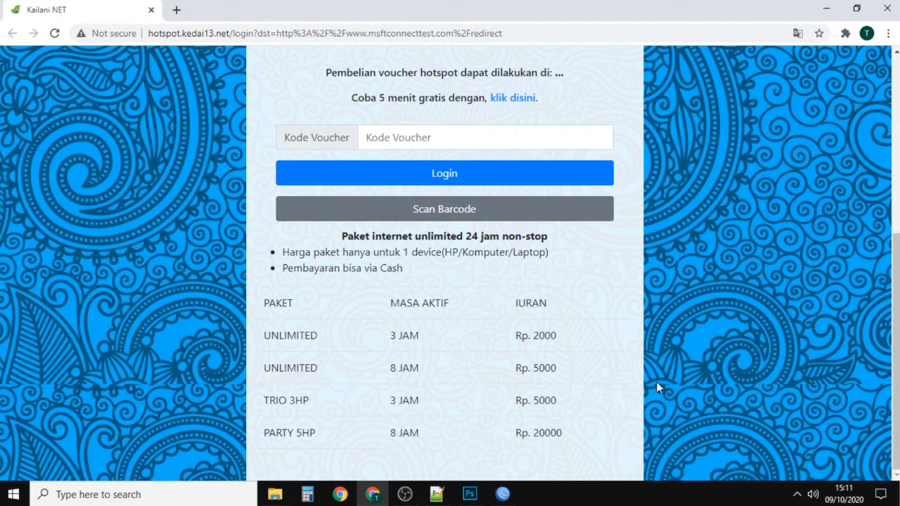
# Step: Examine the hotspot login page's voucher packages, including their names, active periods and prices
pyautogui.doubleClick(289, 335)
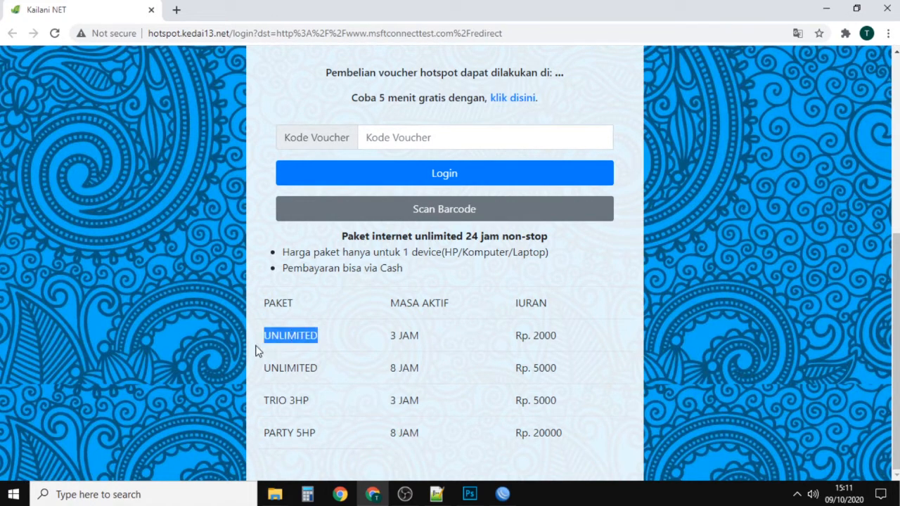
pyautogui.doubleClick(406, 335)
pyautogui.doubleClick(550, 337)
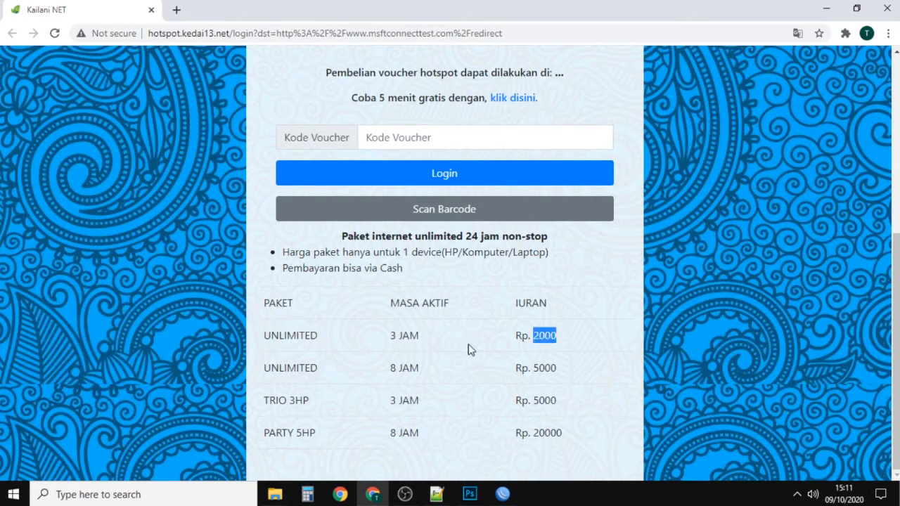
pyautogui.doubleClick(275, 337)
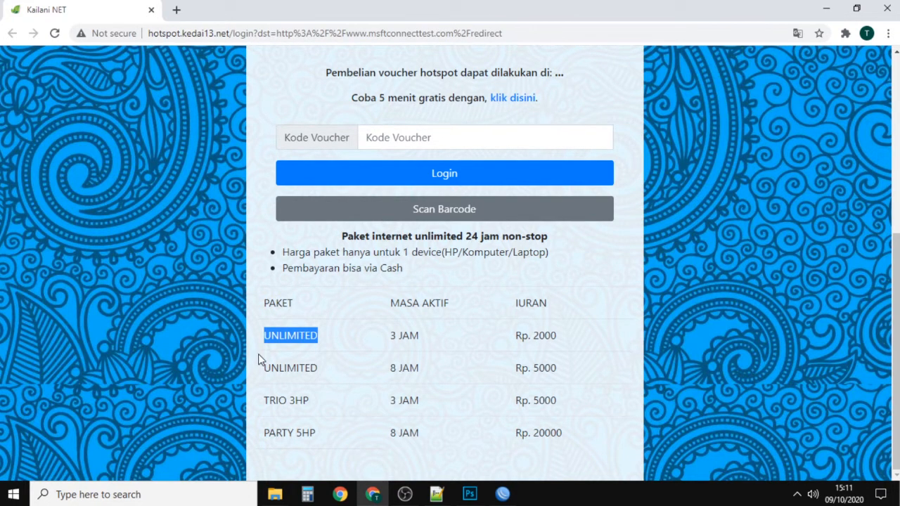
pyautogui.doubleClick(274, 400)
pyautogui.click(326, 404)
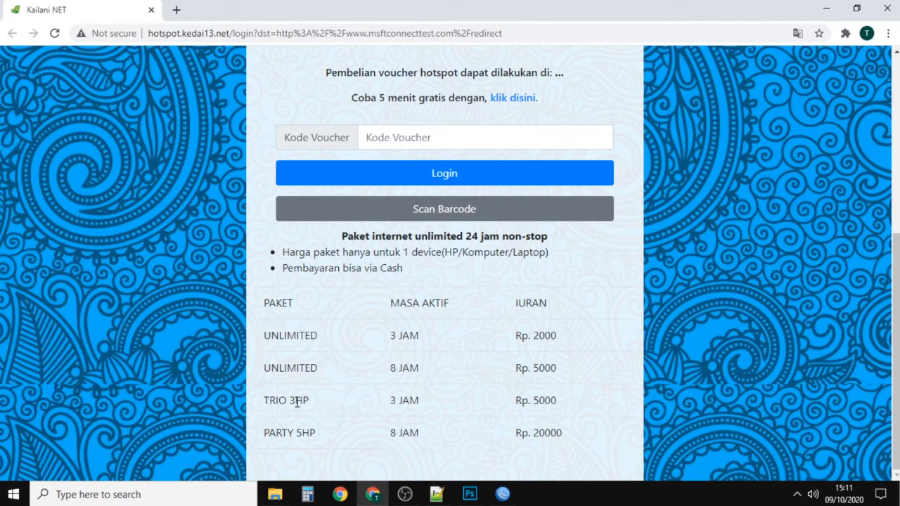
pyautogui.moveTo(266, 400); pyautogui.dragTo(360, 404)
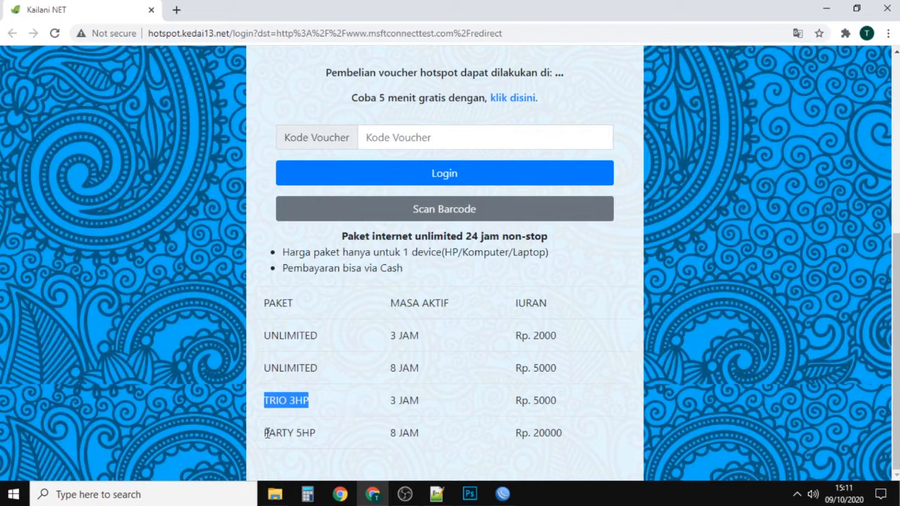
pyautogui.moveTo(265, 432); pyautogui.dragTo(333, 437)
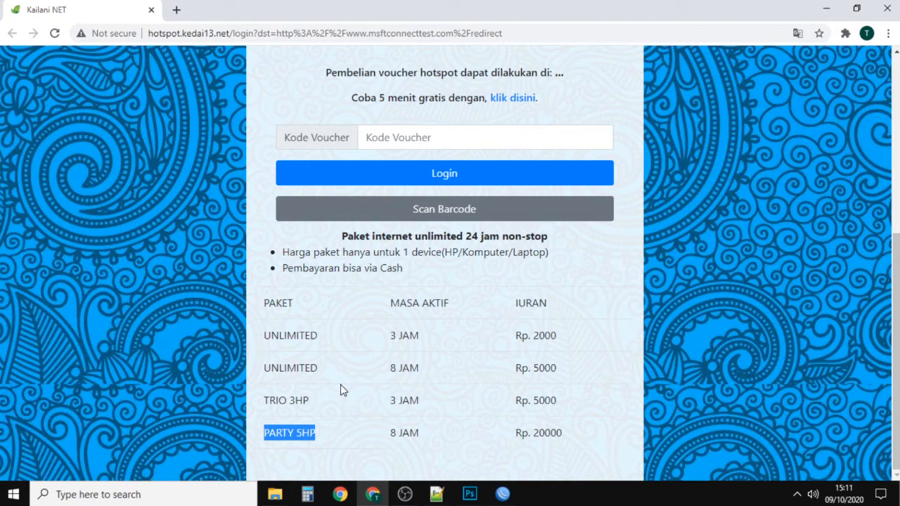
pyautogui.scroll(5, 338, 397)
pyautogui.scroll(-2, 283, 397)
pyautogui.scroll(2, 283, 397)
pyautogui.scroll(-1, 283, 397)
pyautogui.scroll(1, 282, 397)
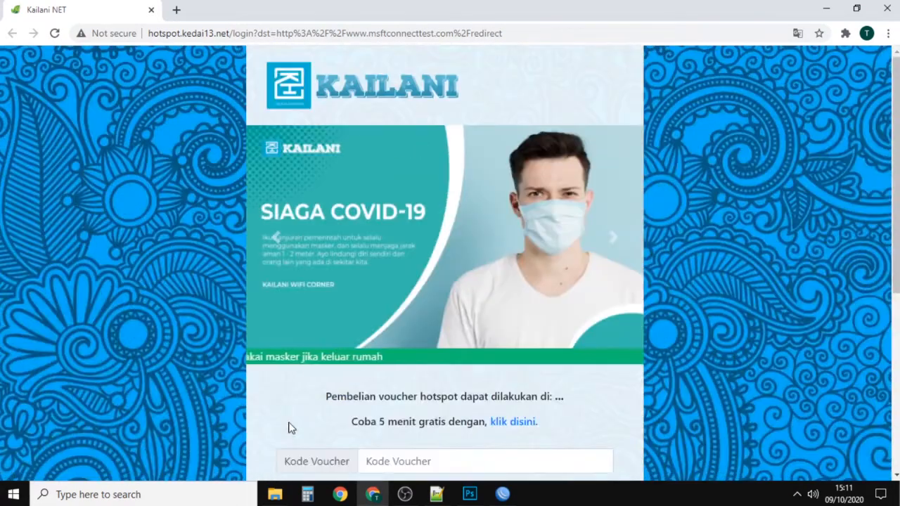
# Step: Switch to the Mikhmon Server folder in File Explorer and launch MikhmonServer.exe
pyautogui.moveTo(275, 494)
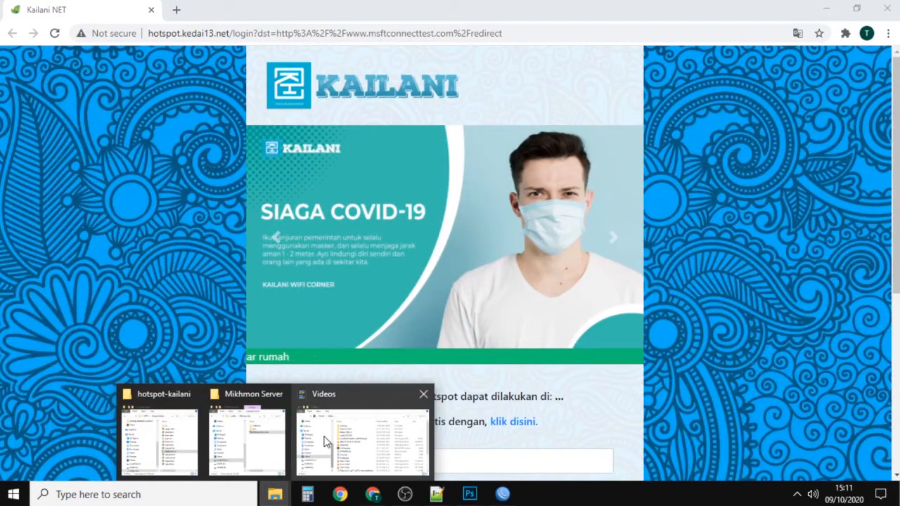
pyautogui.click(257, 440)
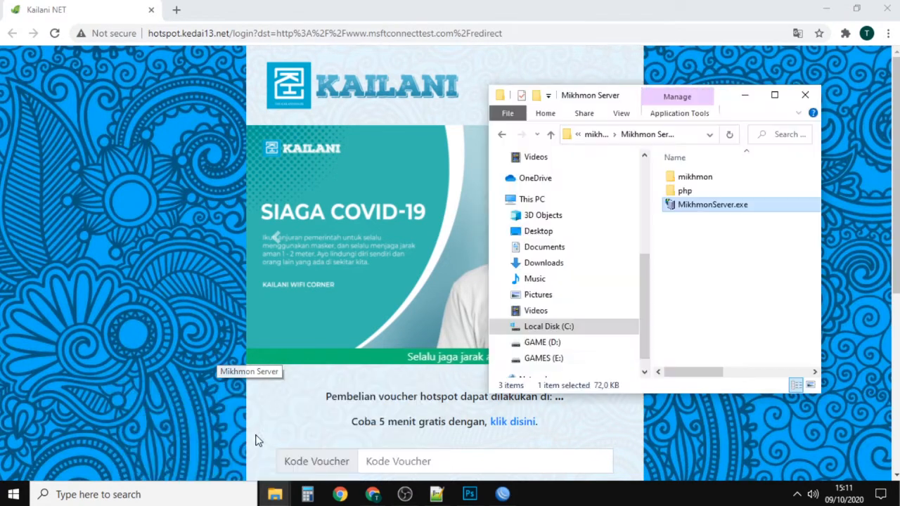
pyautogui.click(693, 226)
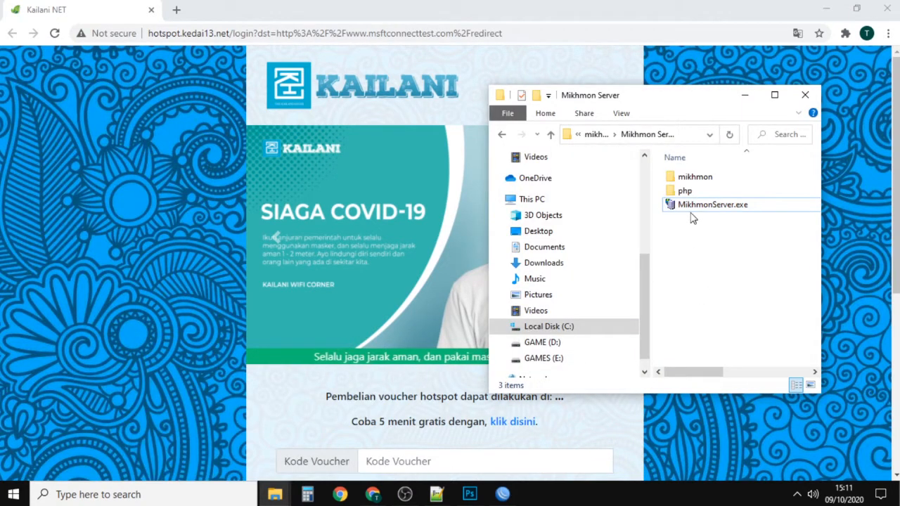
pyautogui.hotkey('alt', 'Left')
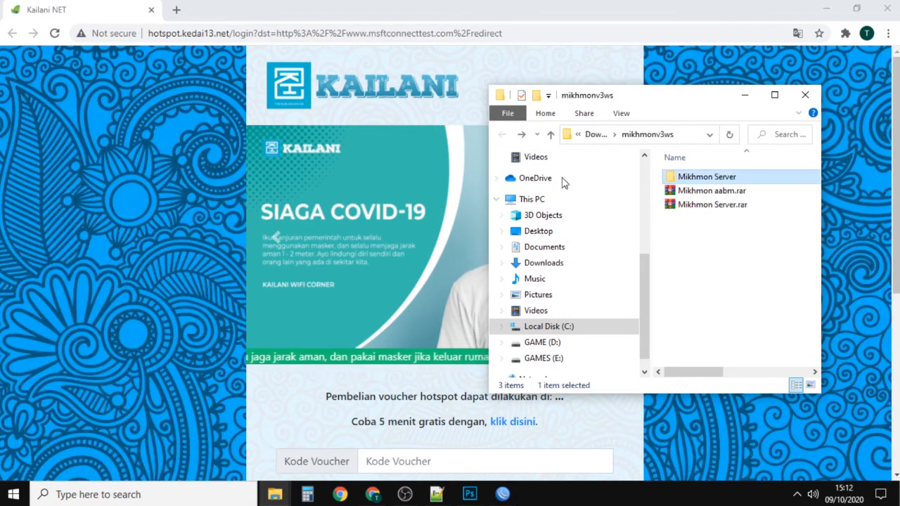
pyautogui.doubleClick(706, 177)
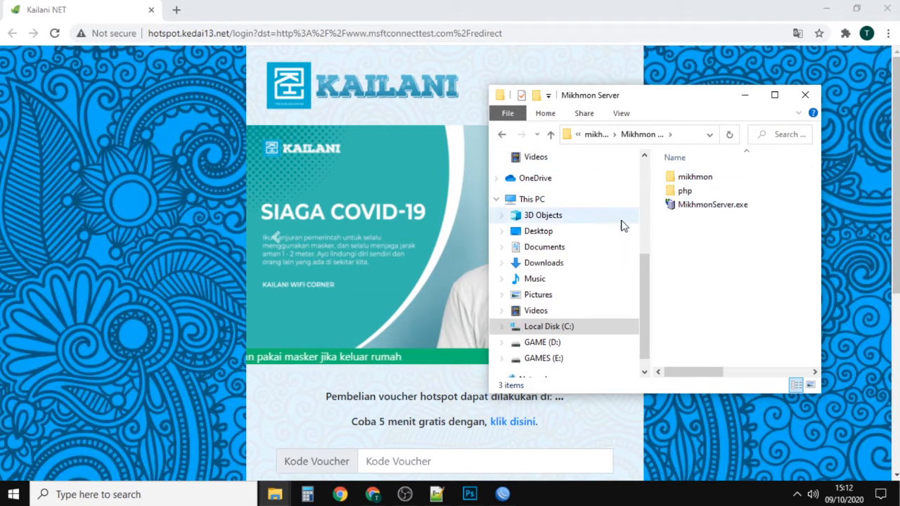
pyautogui.hotkey('alt', 'Left')
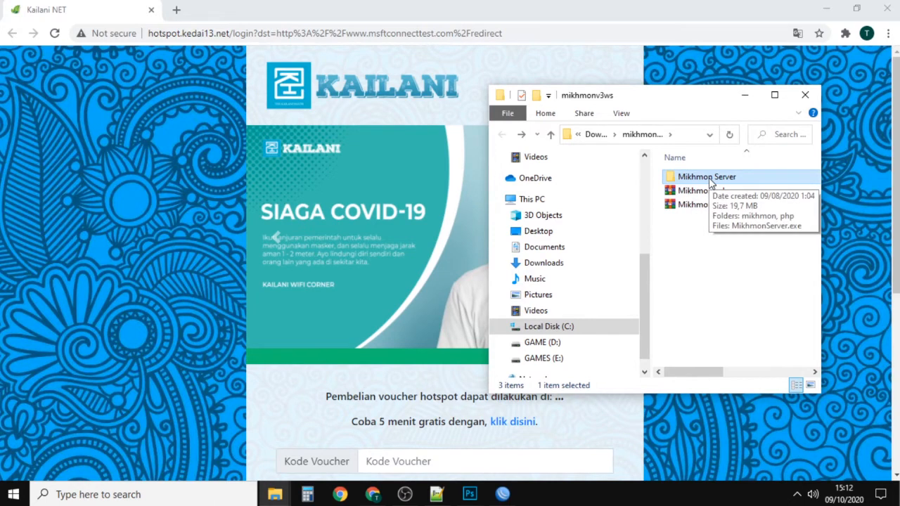
pyautogui.doubleClick(710, 181)
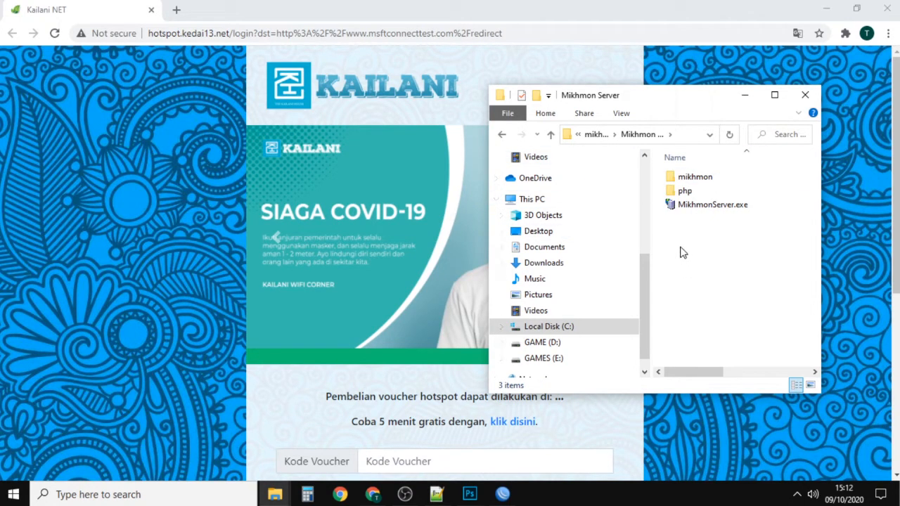
pyautogui.click(678, 208)
pyautogui.doubleClick(679, 208)
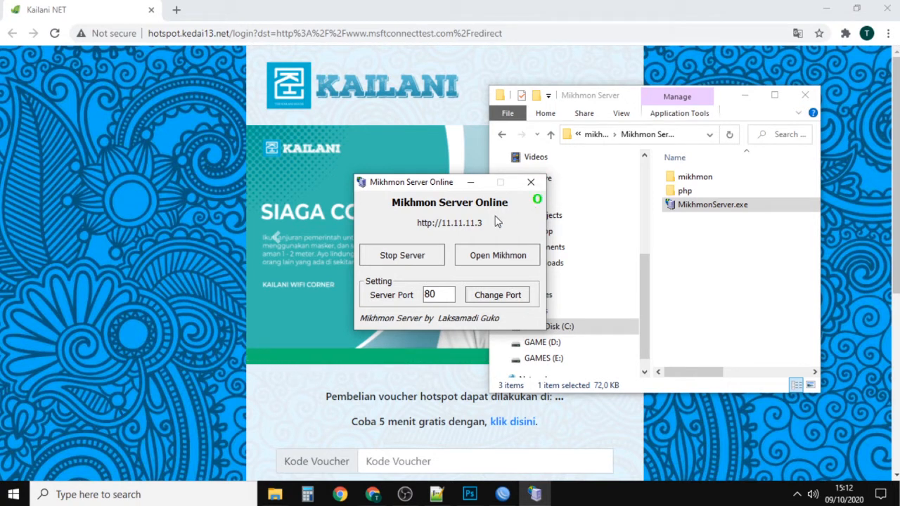
# Step: Stop and restart the Mikhmon server, and open Mikhmon in the browser
pyautogui.click(429, 253)
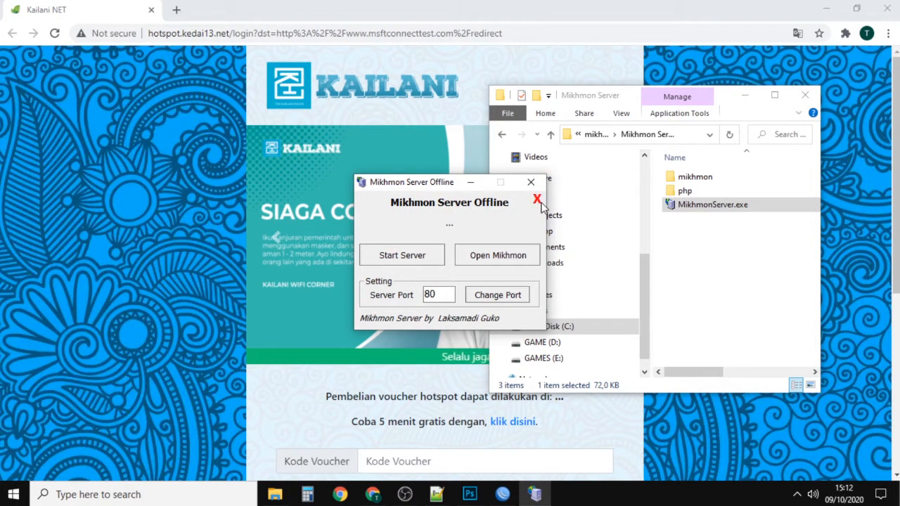
pyautogui.click(383, 258)
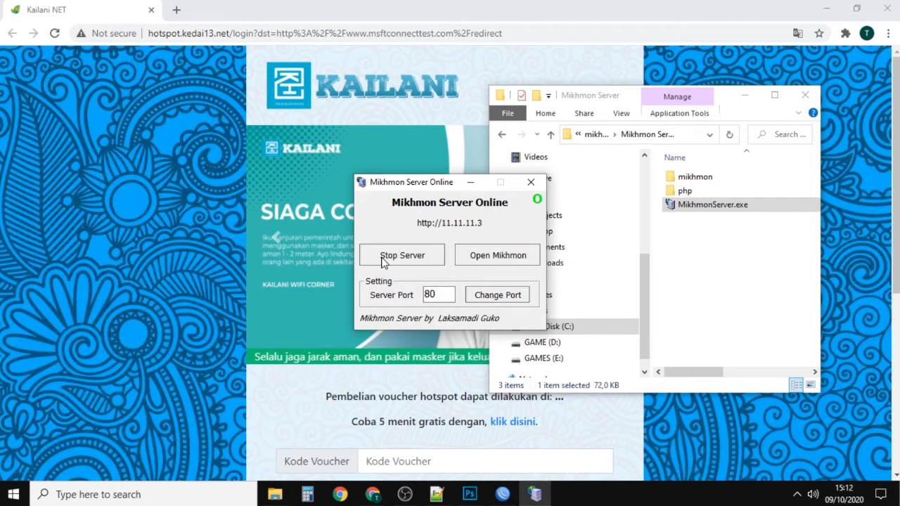
pyautogui.click(487, 260)
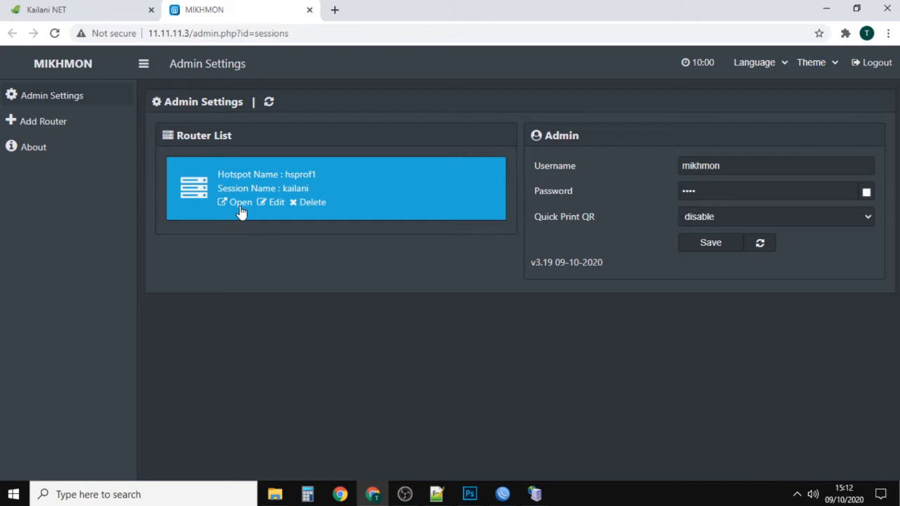
# Step: Open the kailani router session's settings for editing and run a ping test to the router
pyautogui.click(273, 203)
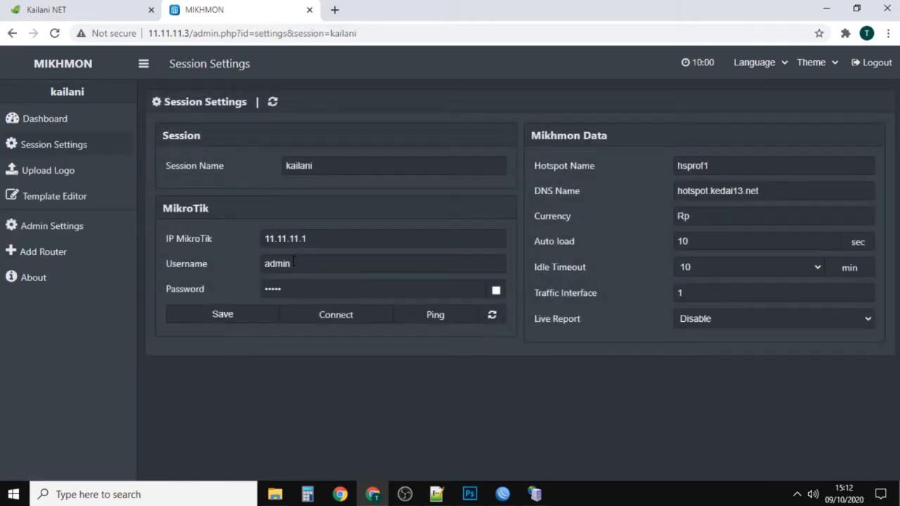
pyautogui.click(713, 168)
pyautogui.click(761, 192)
pyautogui.click(608, 226)
pyautogui.click(437, 318)
pyautogui.click(196, 417)
# Step: Reveal the MikroTik password and check the router's username and password fields
pyautogui.click(495, 291)
pyautogui.click(306, 287)
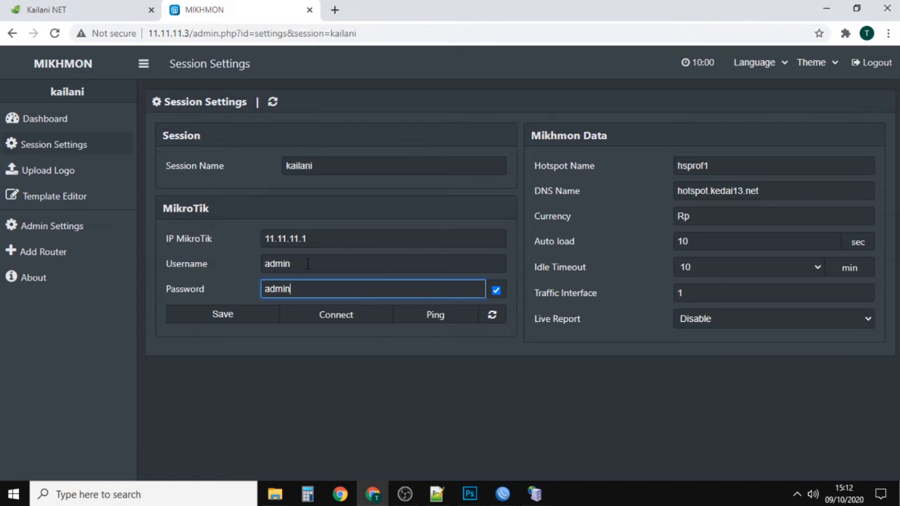
pyautogui.hotkey('shift', 'Tab')
pyautogui.press('Tab')
pyautogui.click(309, 271)
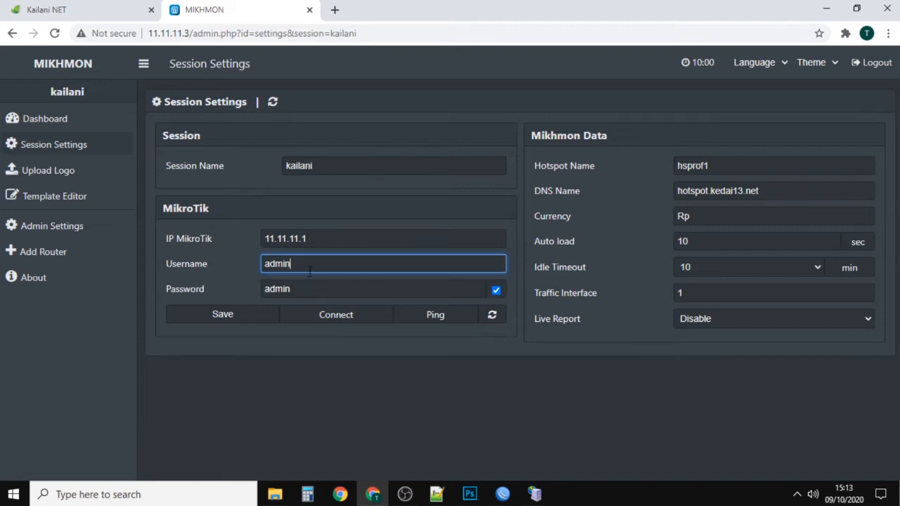
pyautogui.moveTo(314, 292); pyautogui.dragTo(255, 291)
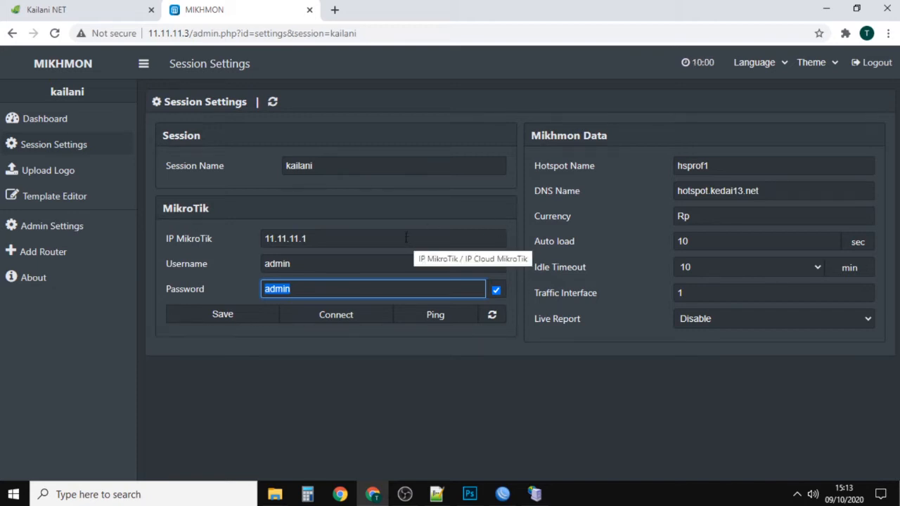
# Step: Set the hotspot name to kedai13 and save the session settings
pyautogui.doubleClick(733, 168)
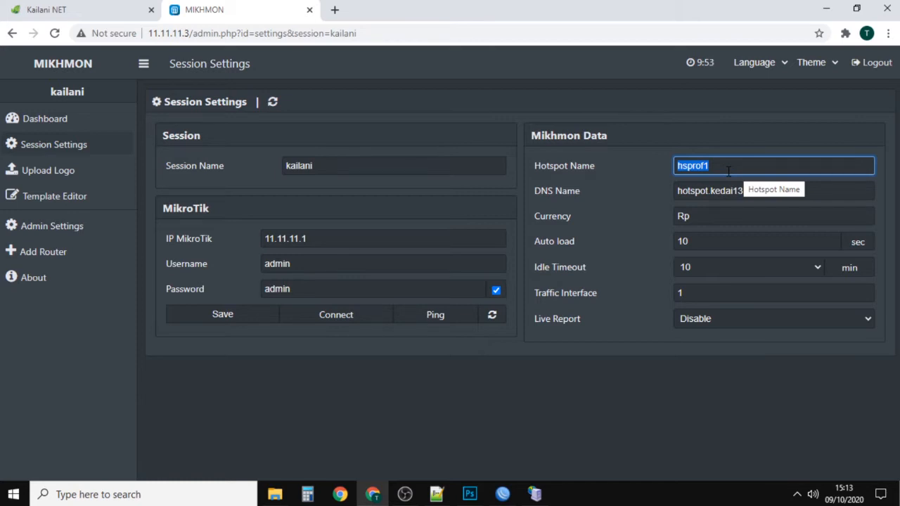
pyautogui.write('kedai13')
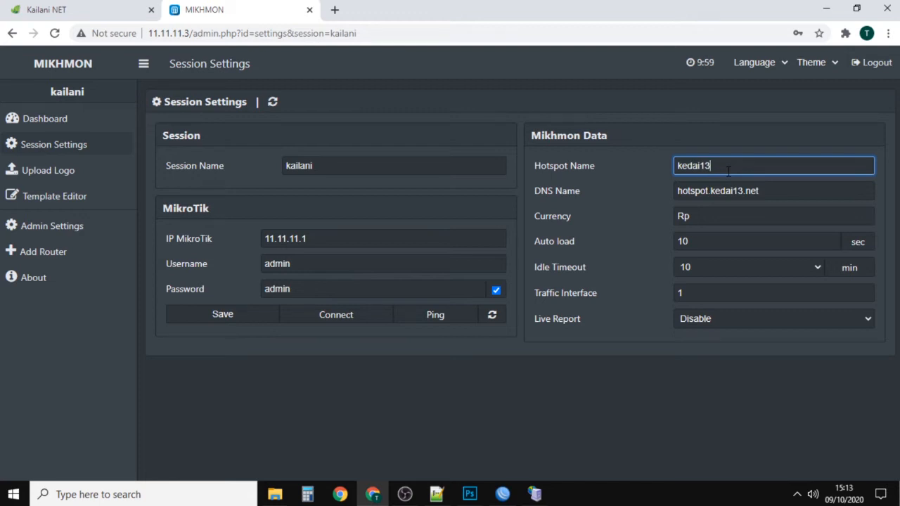
pyautogui.click(246, 323)
# Step: Ping the MikroTik router and connect to it to open its dashboard
pyautogui.click(435, 318)
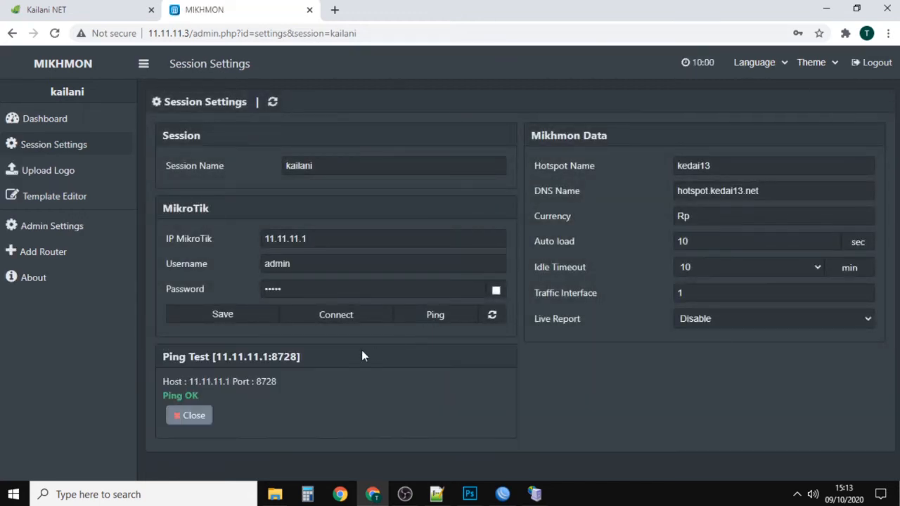
pyautogui.click(332, 316)
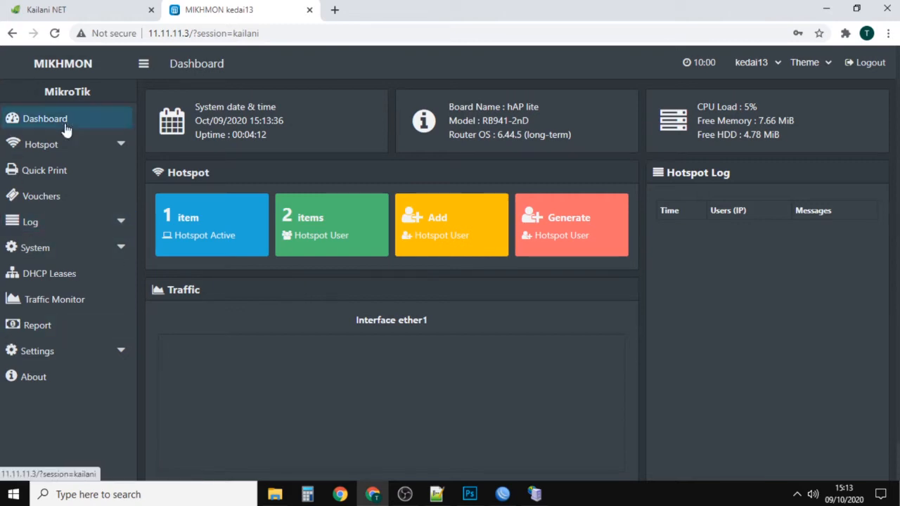
pyautogui.click(84, 10)
pyautogui.click(206, 14)
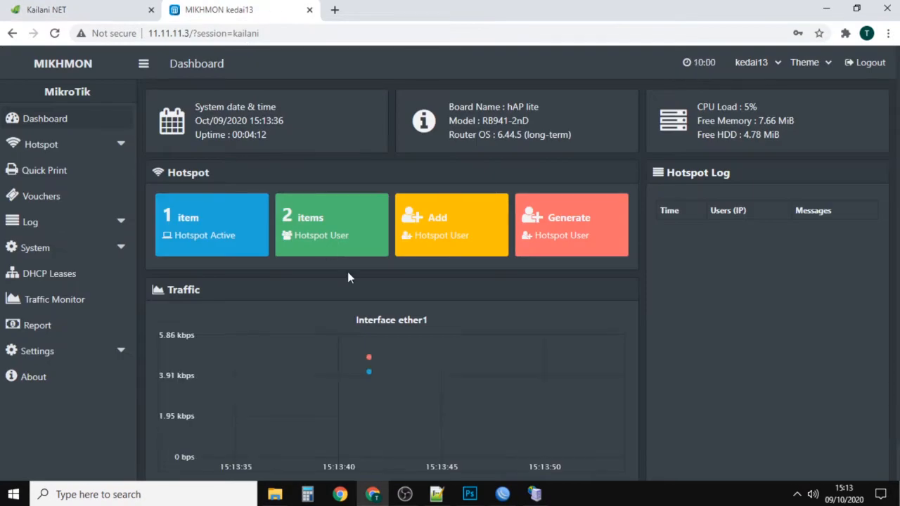
pyautogui.click(88, 7)
pyautogui.click(206, 7)
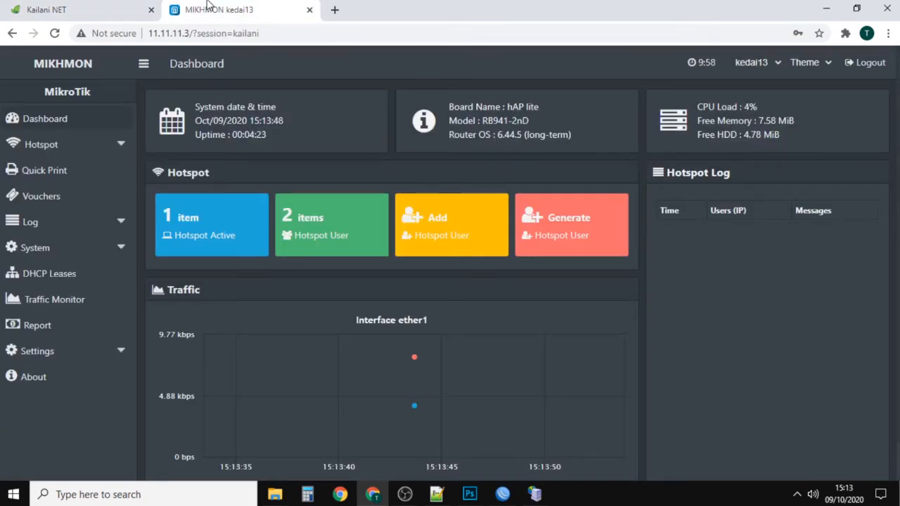
# Step: Expand the hotspot user profile options for the connected router
pyautogui.click(61, 149)
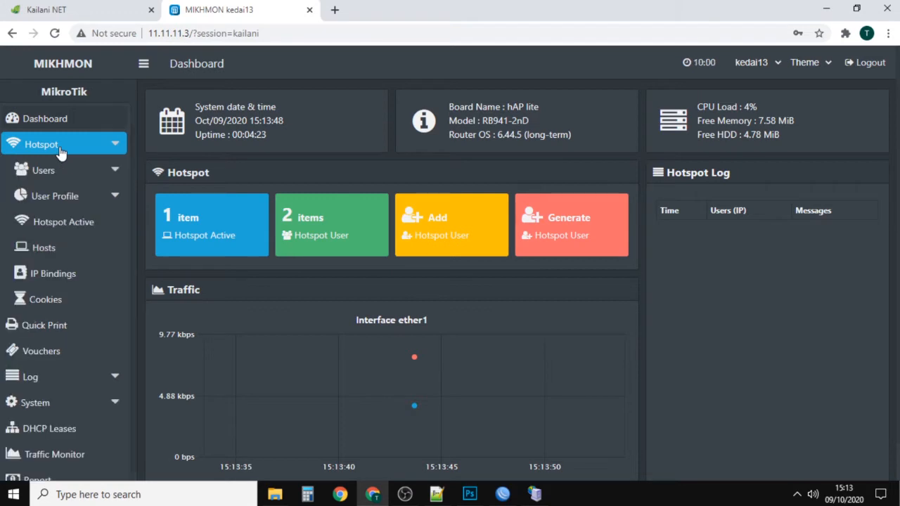
pyautogui.click(73, 201)
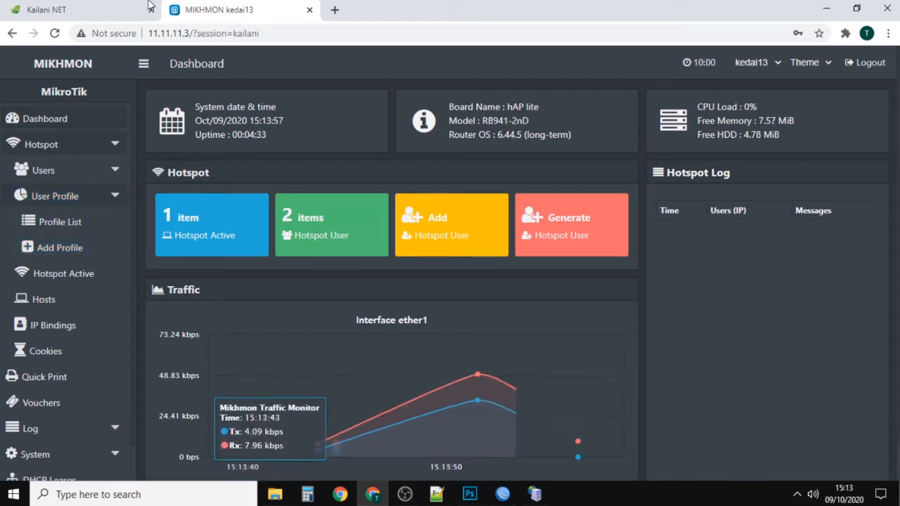
# Step: Review the Unlimited and Trio 3HP packages on the hotspot login page before creating matching profiles
pyautogui.click(105, 9)
pyautogui.scroll(-5, 351, 320)
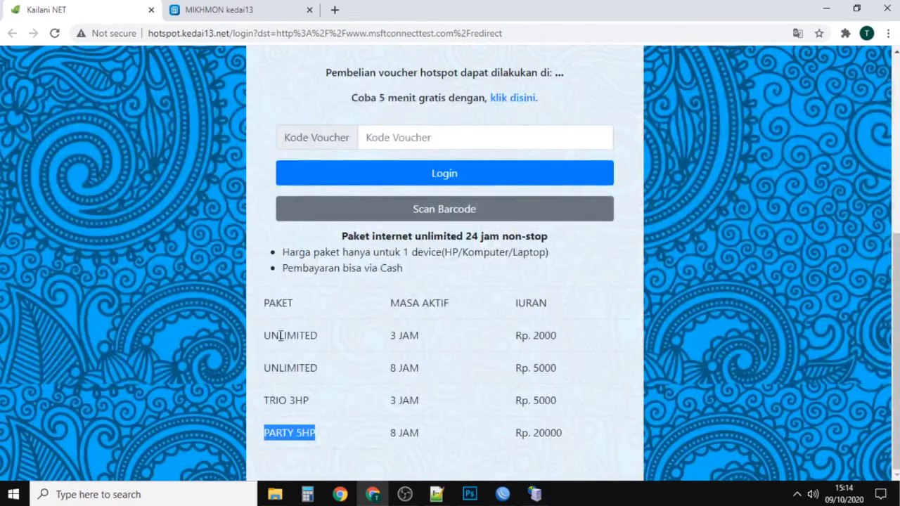
pyautogui.doubleClick(280, 336)
pyautogui.doubleClick(289, 368)
pyautogui.click(283, 397)
pyautogui.doubleClick(284, 397)
pyautogui.click(289, 360)
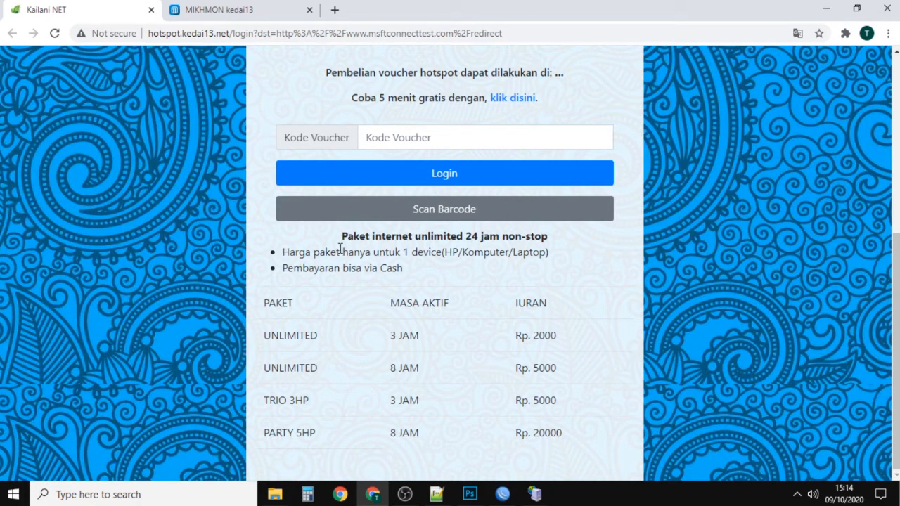
# Step: Return to the Mikhmon dashboard and open the form for adding a hotspot user profile
pyautogui.click(219, 8)
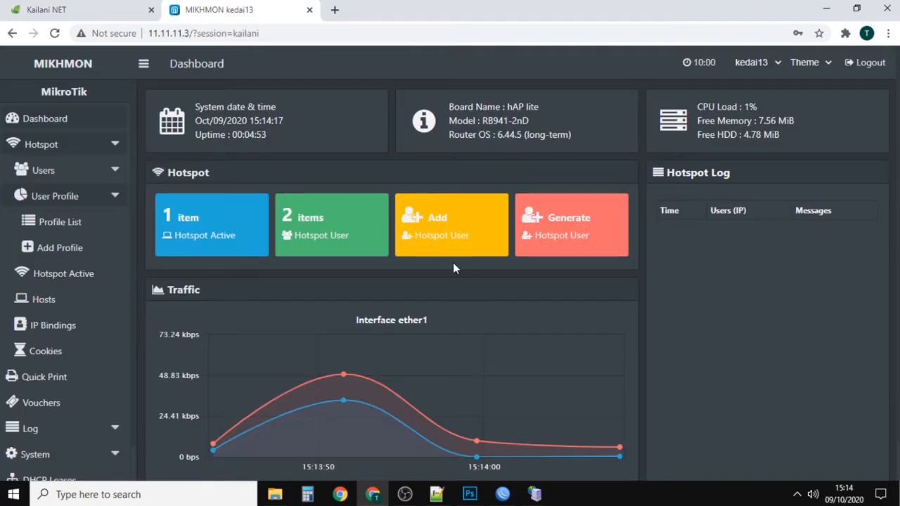
pyautogui.doubleClick(50, 202)
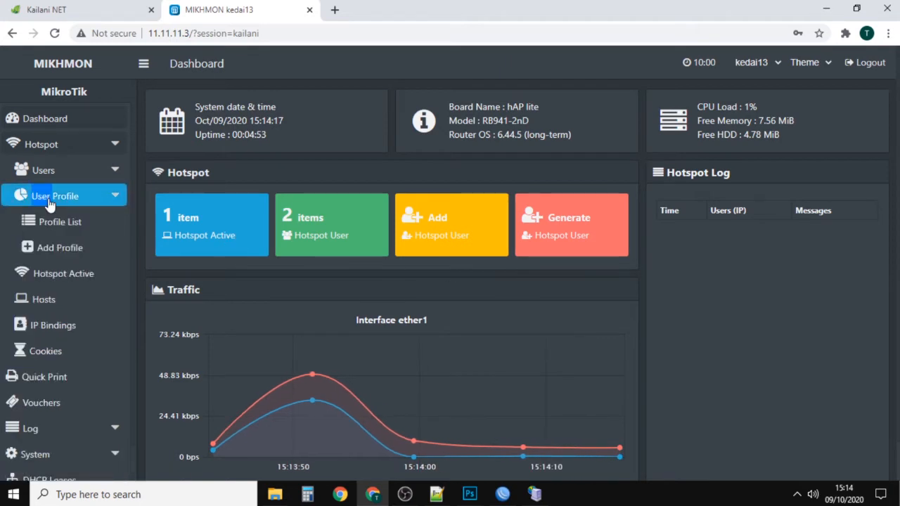
pyautogui.click(74, 251)
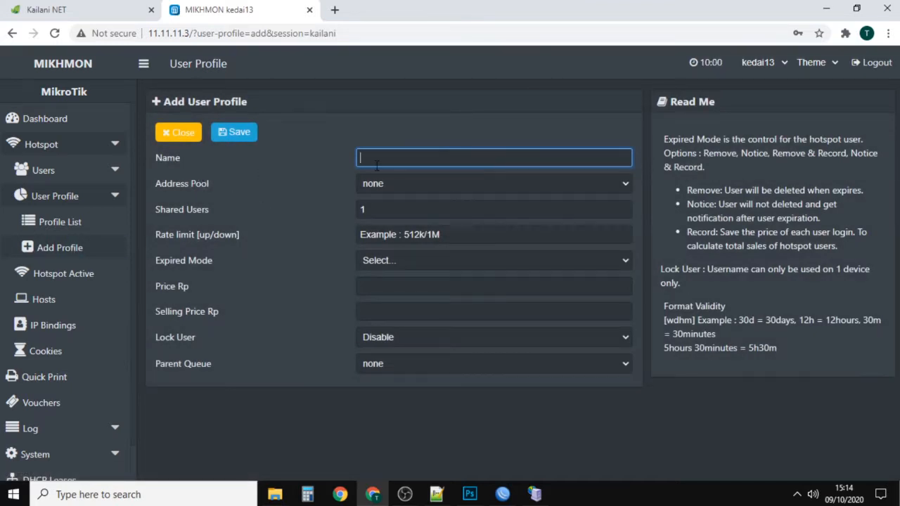
# Step: Name the new user profile paket3jam, following the 3-hour Unlimited package listed on the hotspot login page
pyautogui.click(113, 14)
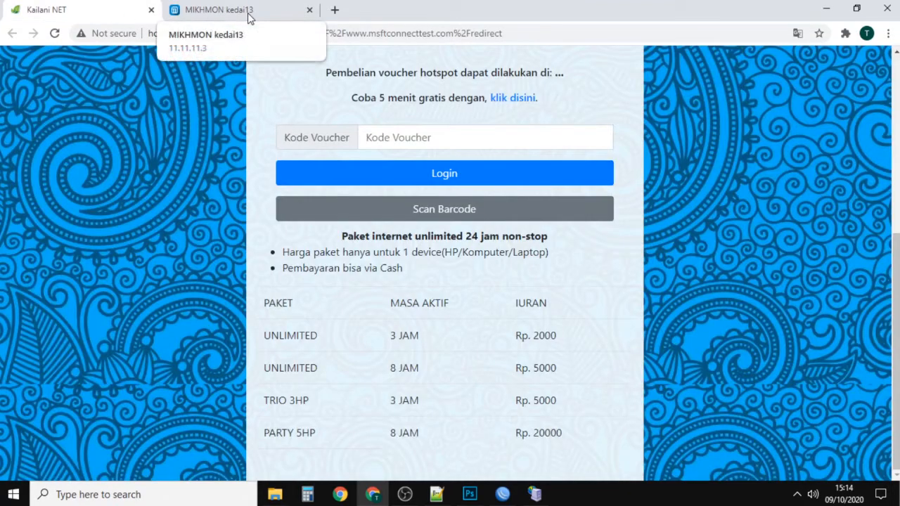
pyautogui.hotkey('ctrl', 'Tab')
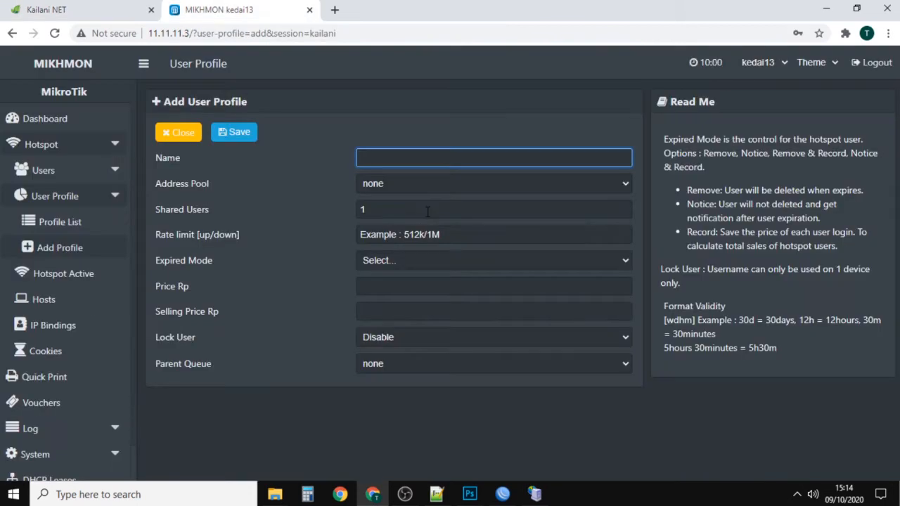
pyautogui.write('3')
pyautogui.press('BackSpace')
pyautogui.write('paket3jam')
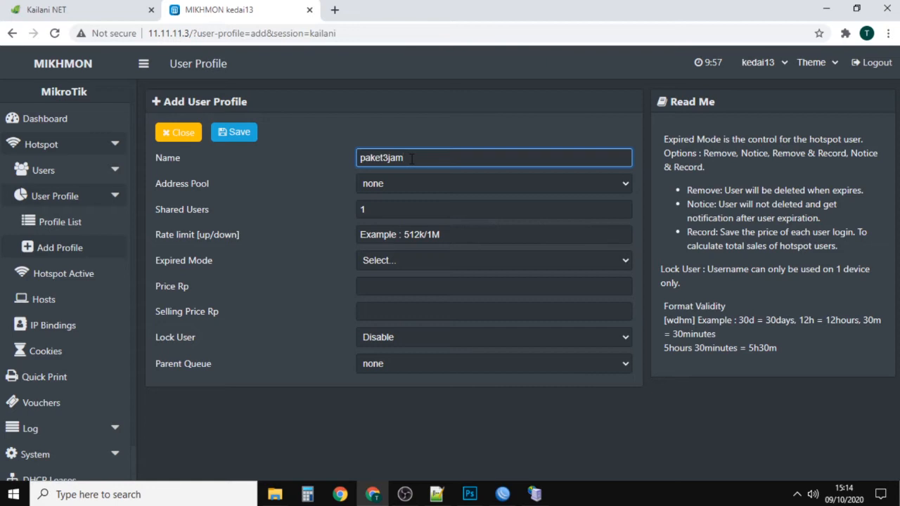
pyautogui.click(105, 7)
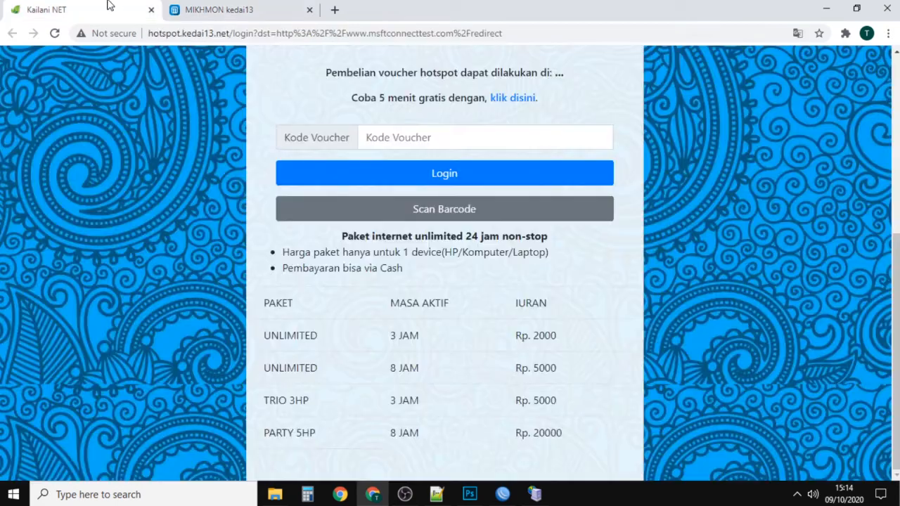
pyautogui.click(230, 6)
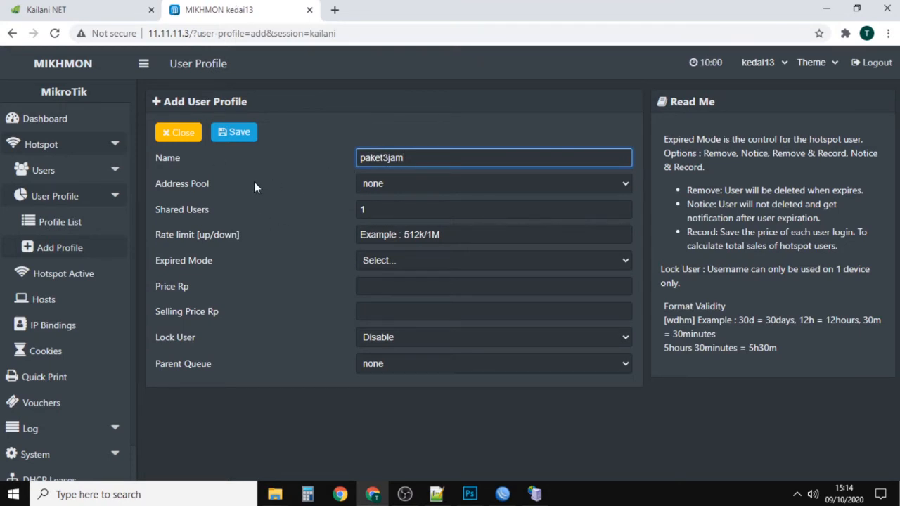
# Step: Switch to WinBox and check which address pool the hotspot server uses before choosing the profile's pool
pyautogui.click(393, 184)
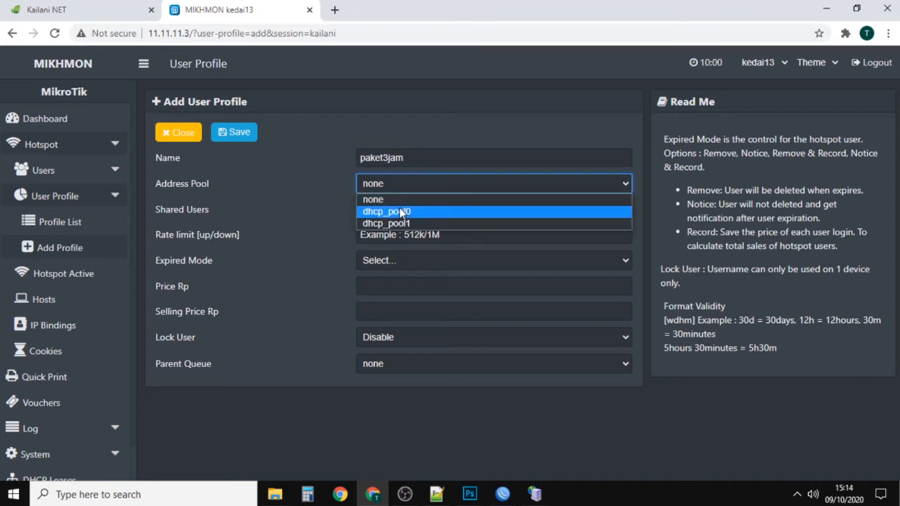
pyautogui.click(312, 221)
pyautogui.moveTo(502, 493)
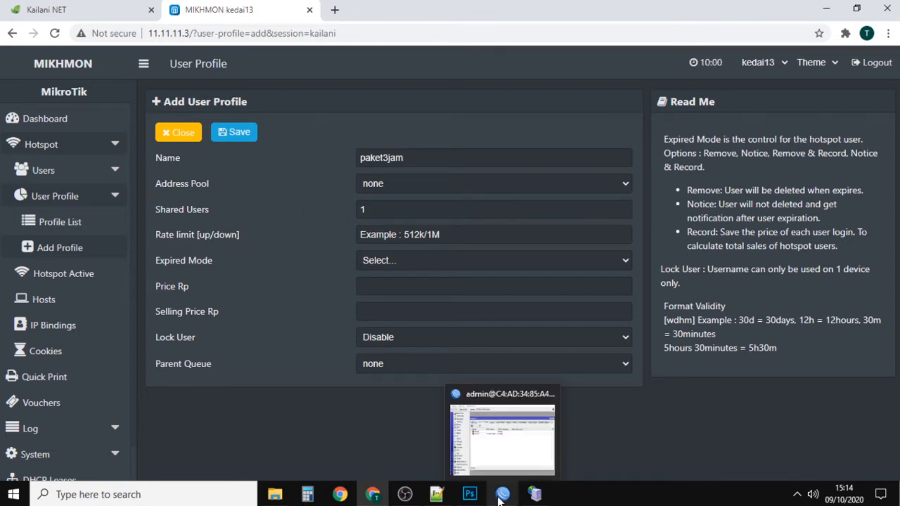
pyautogui.click(501, 436)
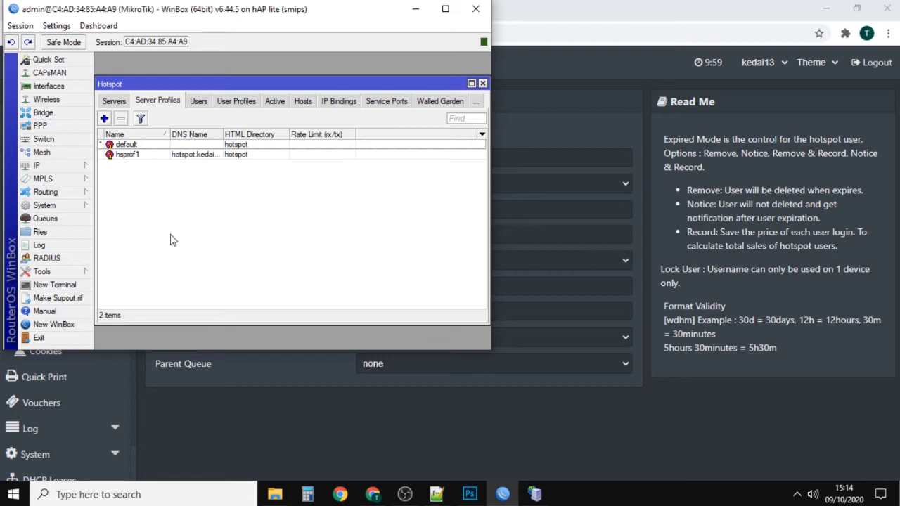
pyautogui.click(70, 172)
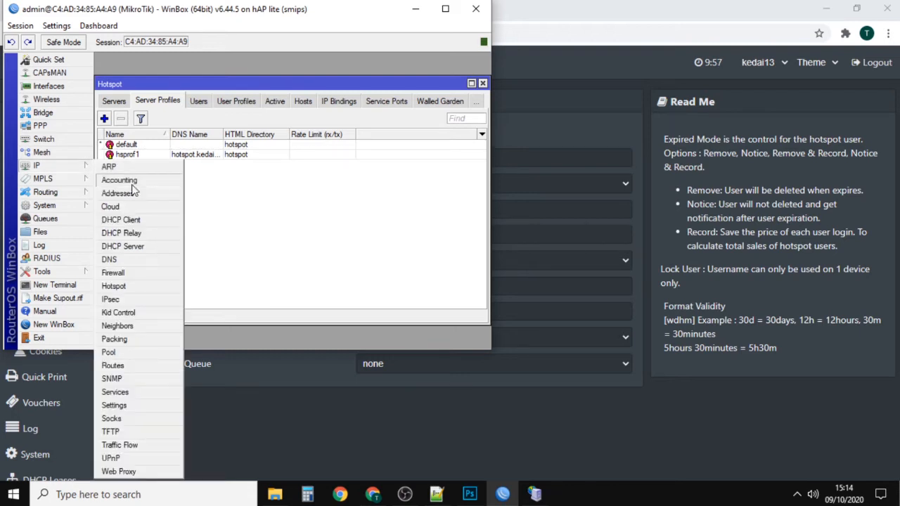
pyautogui.click(116, 286)
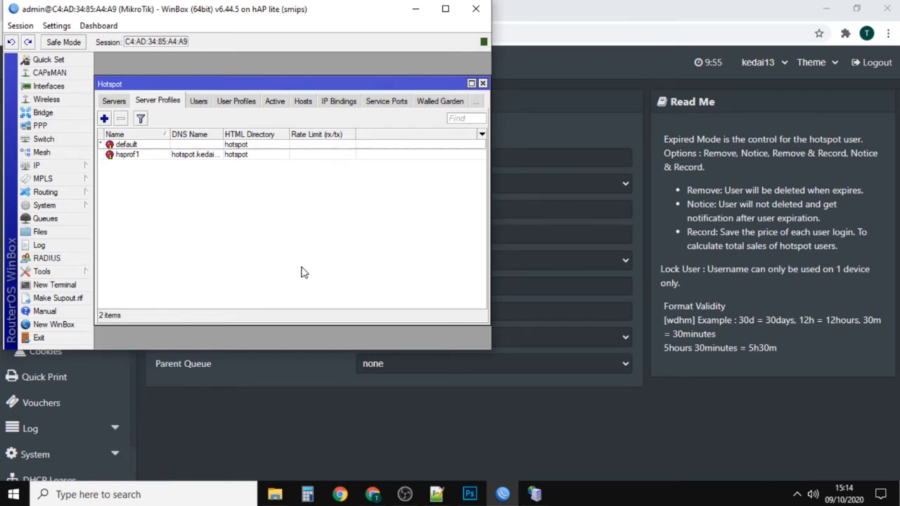
pyautogui.click(113, 101)
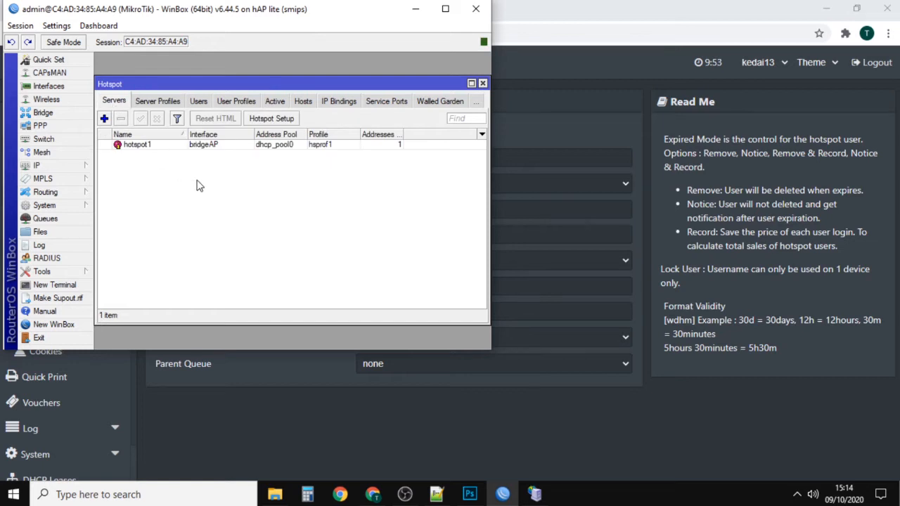
pyautogui.click(275, 146)
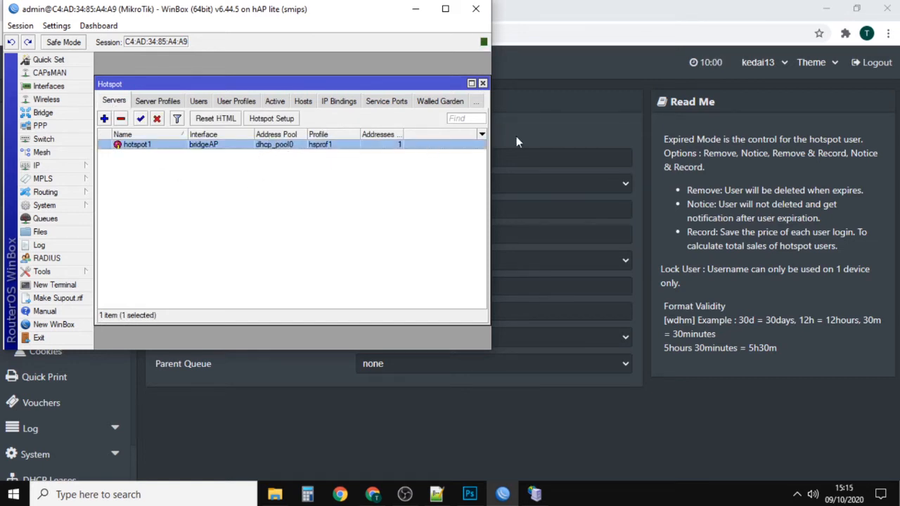
# Step: Return to the Mikhmon profile form in the browser and set the address pool to dhcp_pool0
pyautogui.hotkey('alt', 'Tab')
pyautogui.click(383, 185)
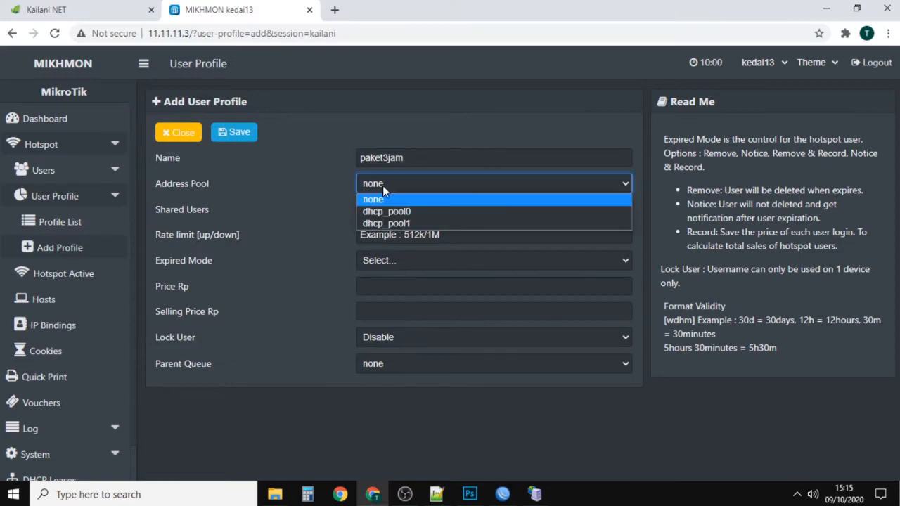
pyautogui.click(387, 206)
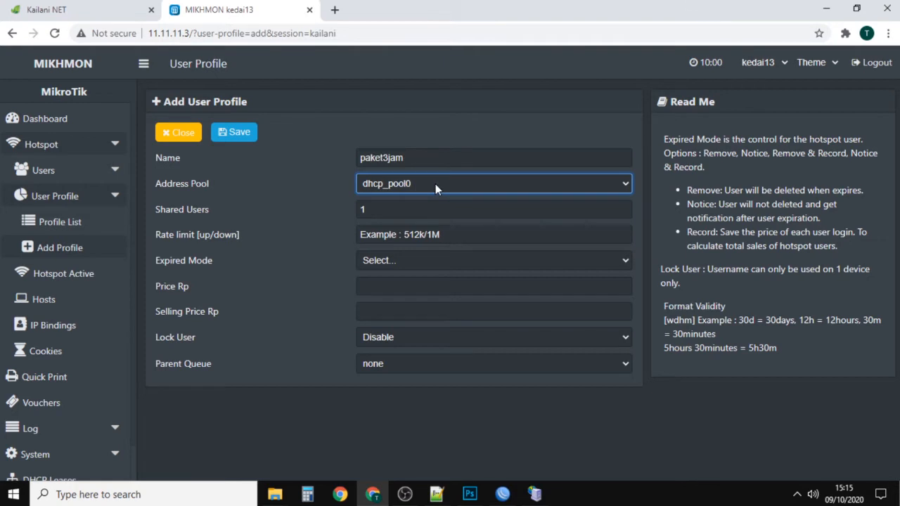
pyautogui.click(376, 211)
pyautogui.click(374, 161)
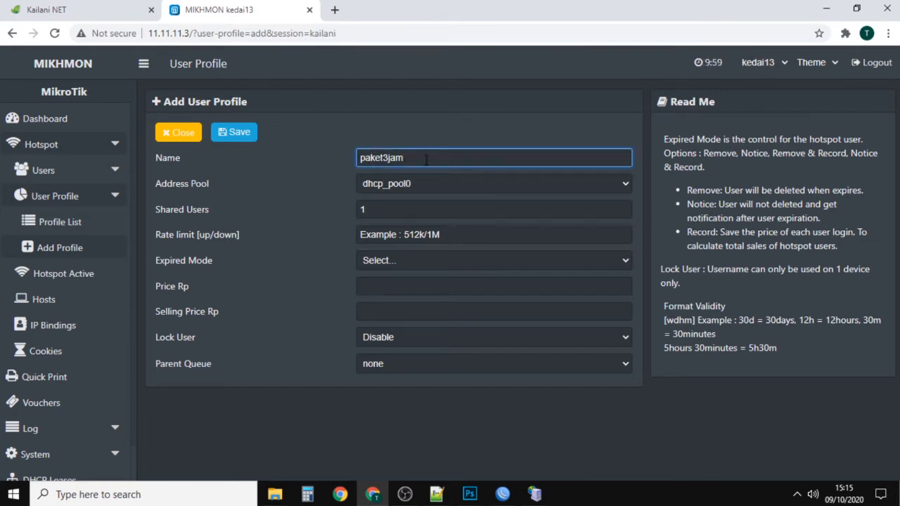
pyautogui.click(396, 209)
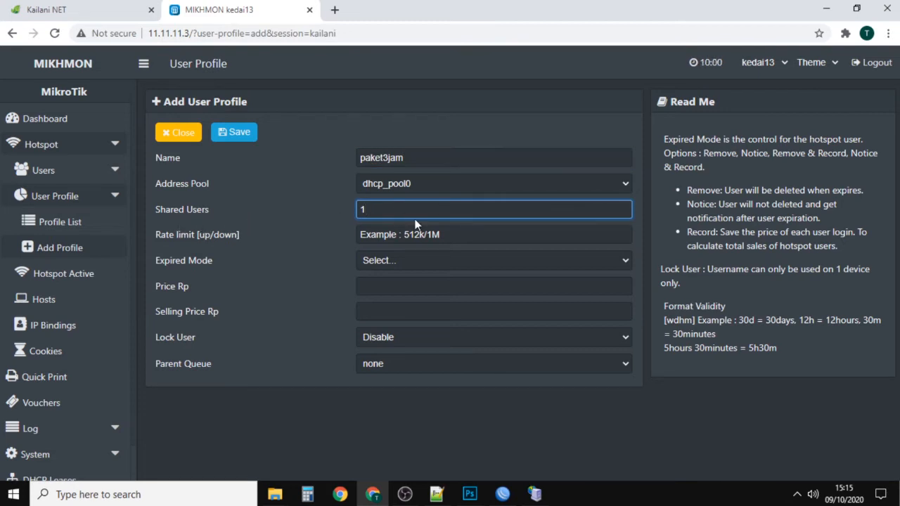
# Step: Set the profile's upload/download rate limit to 512k/1M
pyautogui.click(409, 237)
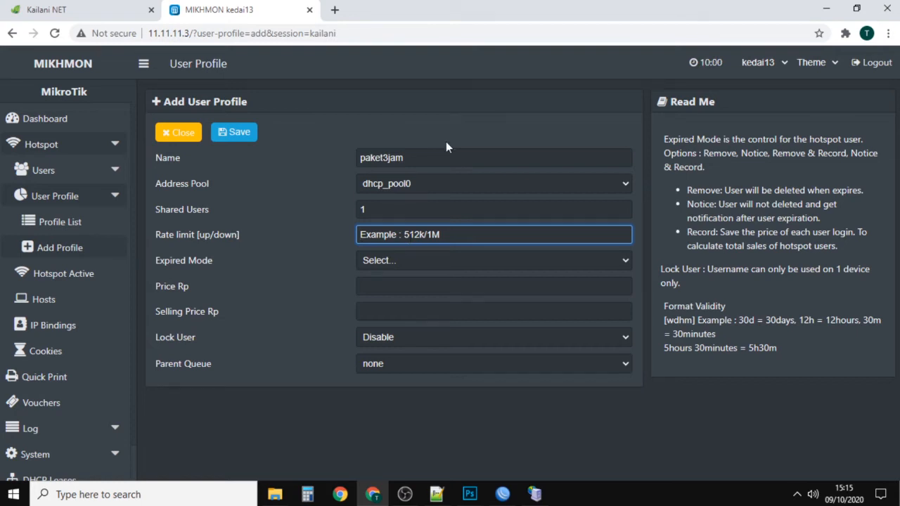
pyautogui.write('512k')
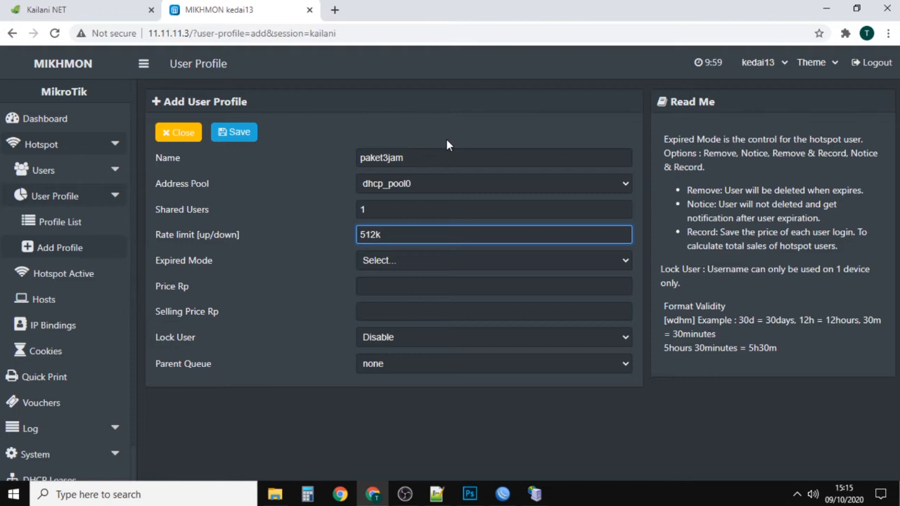
pyautogui.write('/1m')
pyautogui.moveTo(157, 238); pyautogui.dragTo(230, 239)
pyautogui.doubleClick(205, 237)
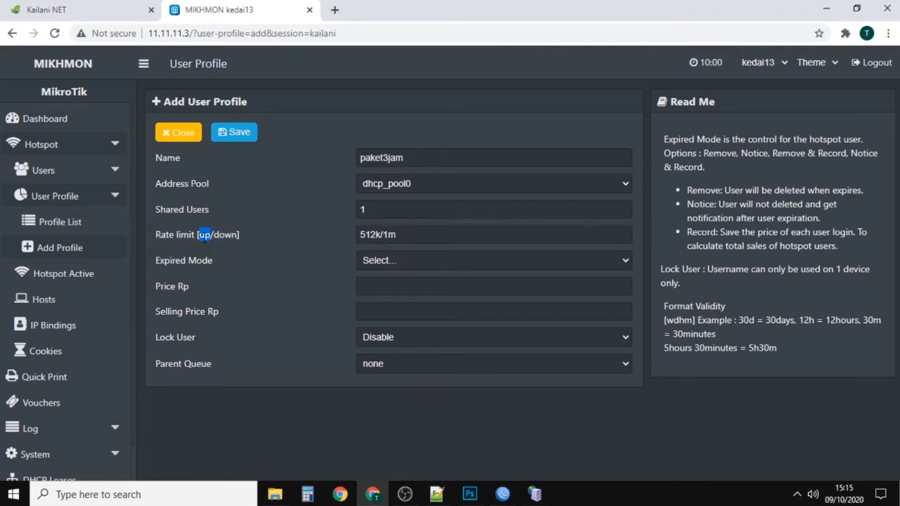
pyautogui.doubleClick(225, 237)
pyautogui.doubleClick(366, 235)
pyautogui.doubleClick(403, 236)
pyautogui.write('1M')
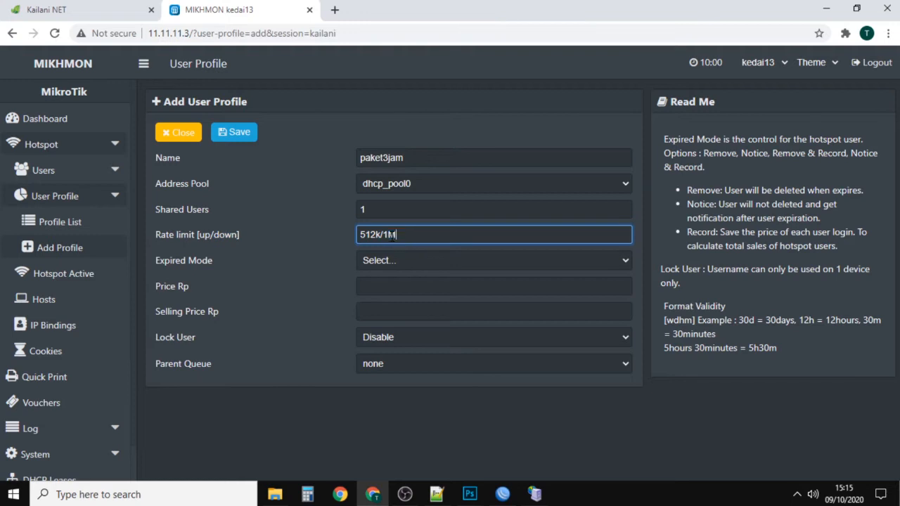
# Step: Set the expired mode to Remove & Record and the validity to 3h
pyautogui.click(381, 268)
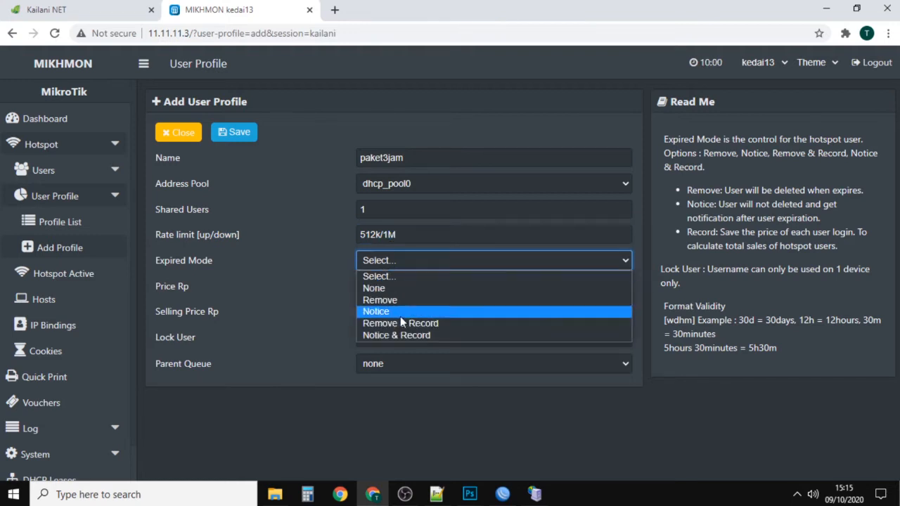
pyautogui.click(402, 324)
pyautogui.click(378, 283)
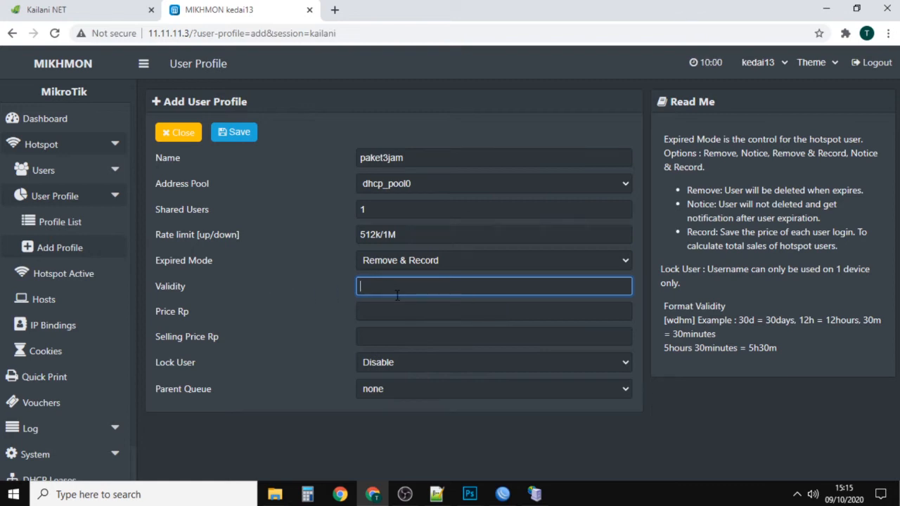
pyautogui.write('3jam')
pyautogui.moveTo(366, 286); pyautogui.dragTo(392, 286)
pyautogui.click(406, 288)
pyautogui.moveTo(825, 320); pyautogui.dragTo(859, 321)
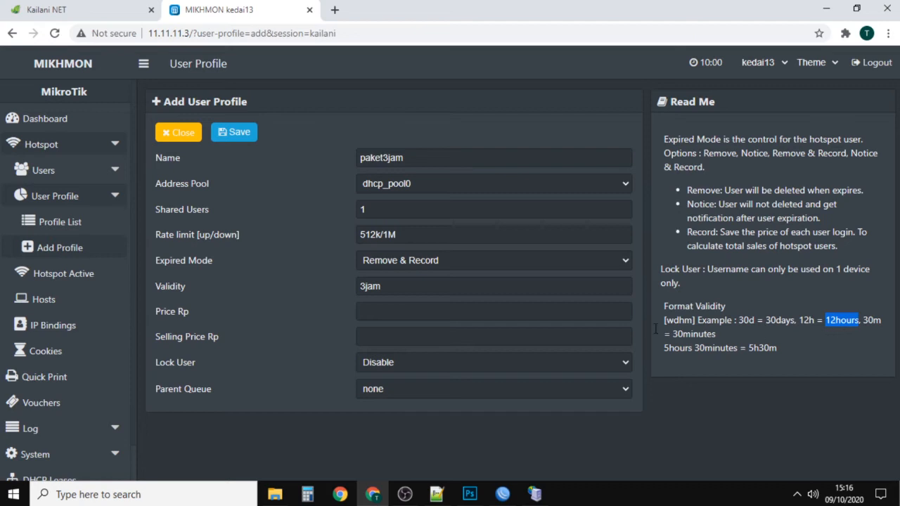
pyautogui.click(401, 286)
pyautogui.moveTo(366, 286); pyautogui.dragTo(409, 285)
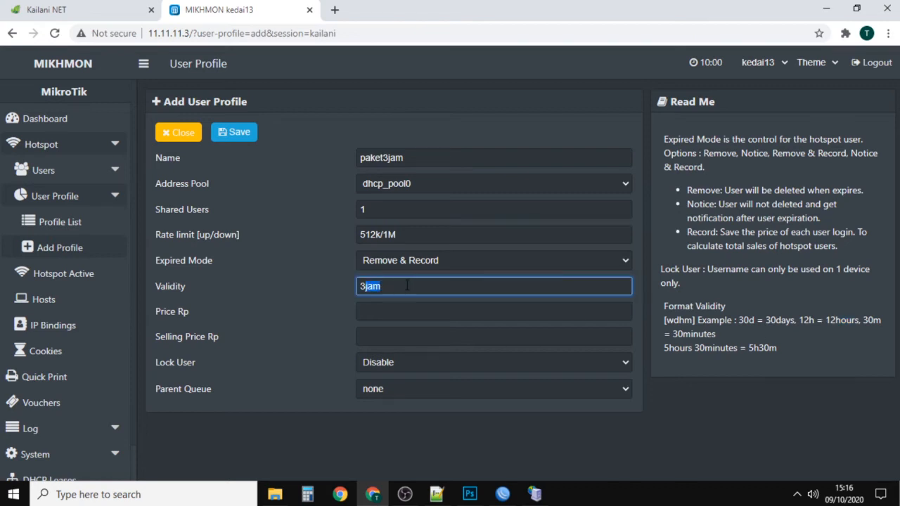
pyautogui.write('h')
# Step: Check the 3-hour package's price on the hotspot login page and set the profile's price to 2000
pyautogui.click(385, 304)
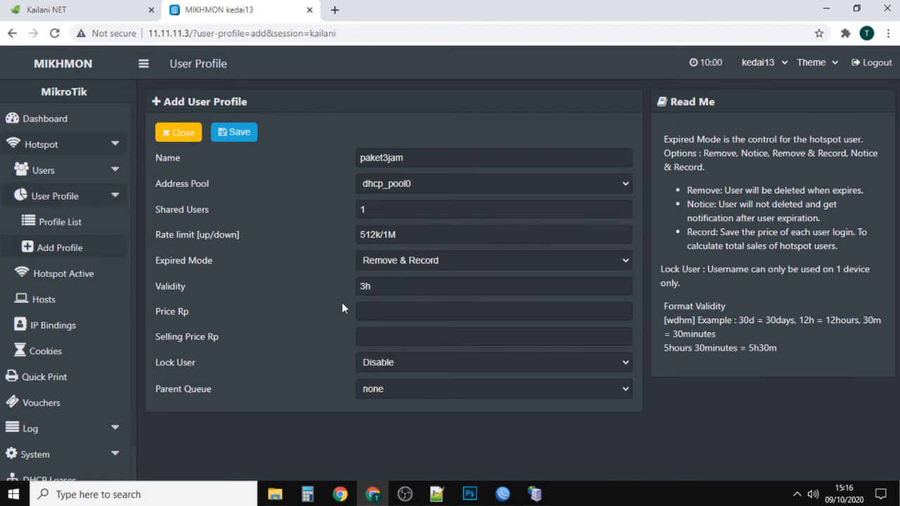
pyautogui.click(125, 10)
pyautogui.click(227, 5)
pyautogui.write('2000')
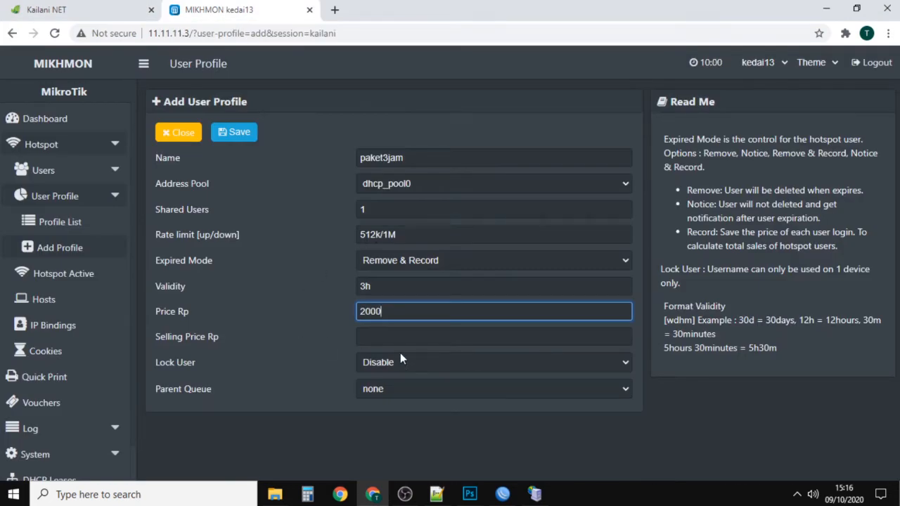
pyautogui.press('Tab')
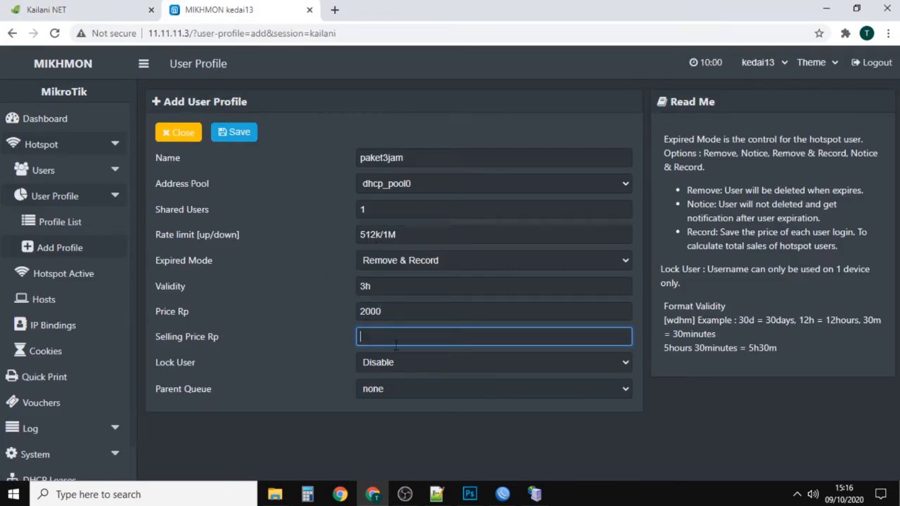
# Step: Try the Enable option for Lock User and return it to Disable
pyautogui.click(406, 361)
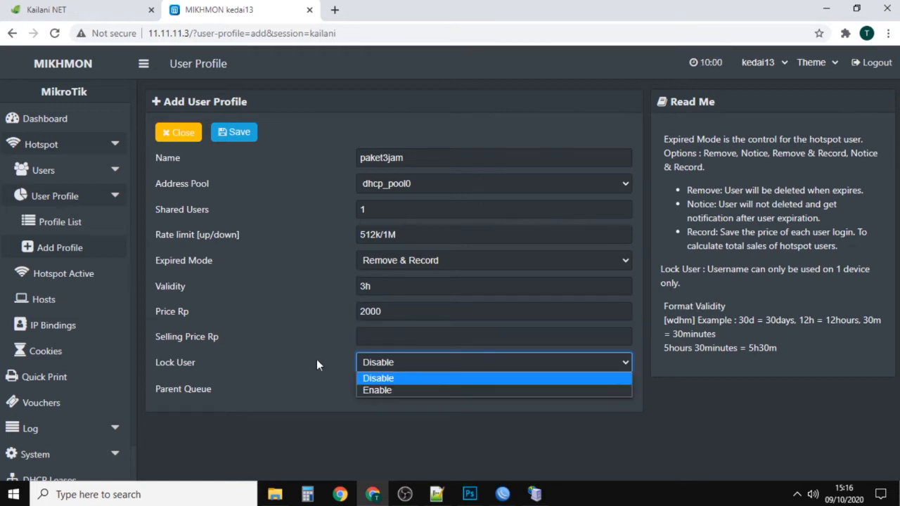
pyautogui.click(387, 364)
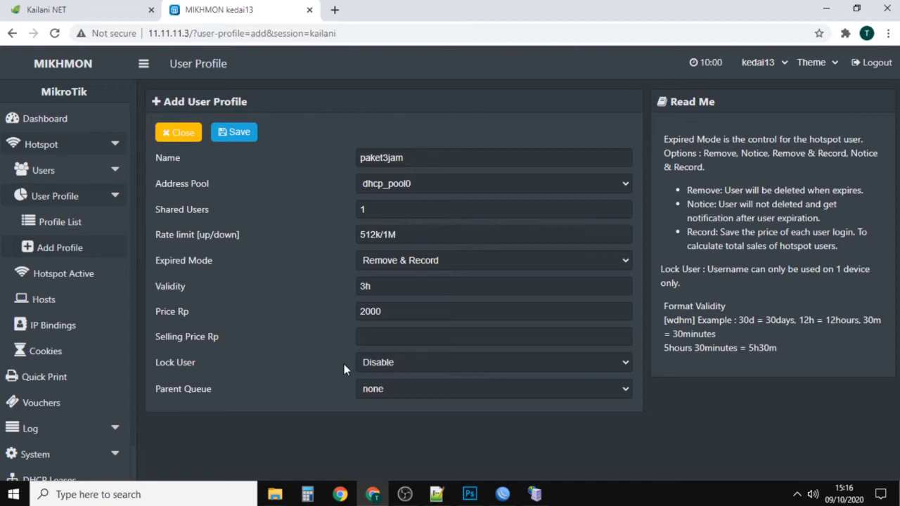
pyautogui.click(425, 364)
pyautogui.click(399, 387)
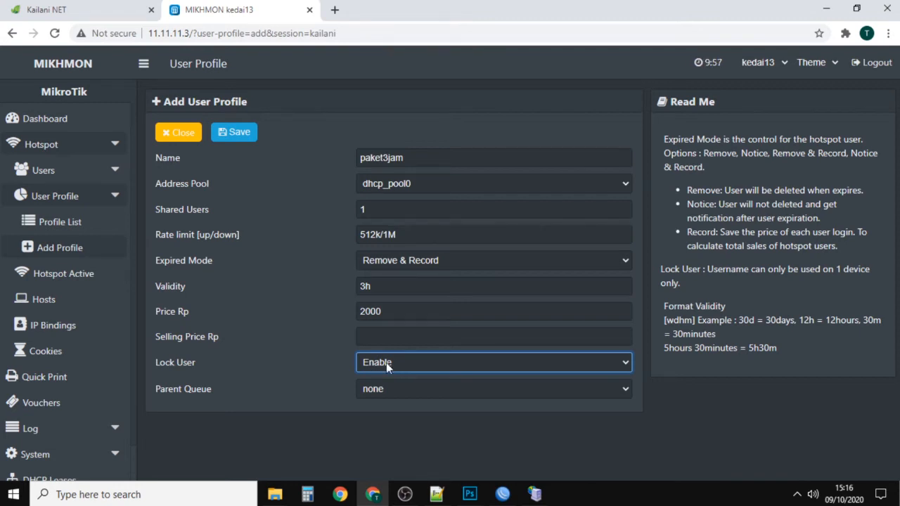
pyautogui.click(386, 363)
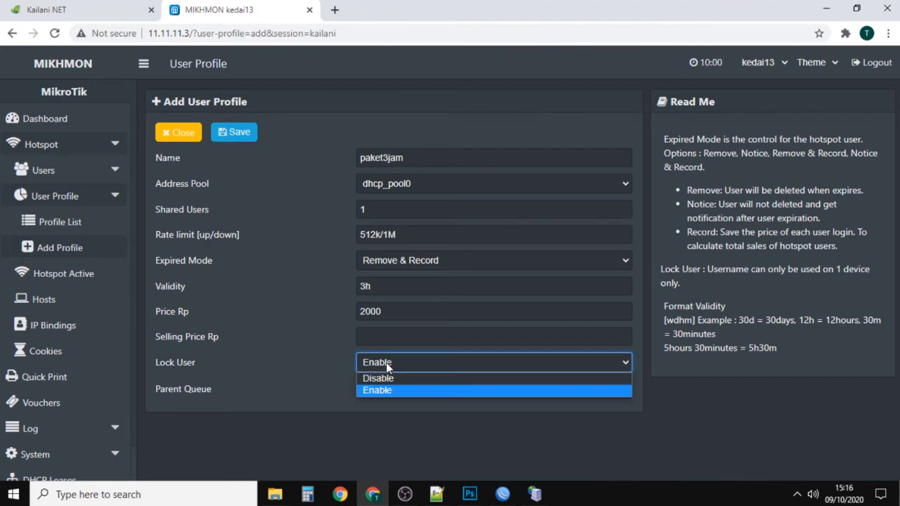
pyautogui.click(385, 378)
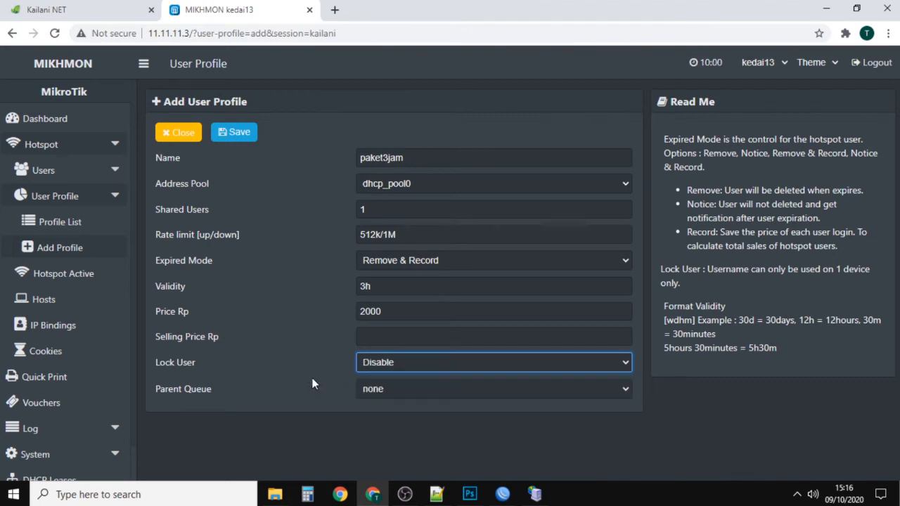
# Step: Set the parent queue to BW VOUCHER and save the paket3jam profile
pyautogui.click(391, 391)
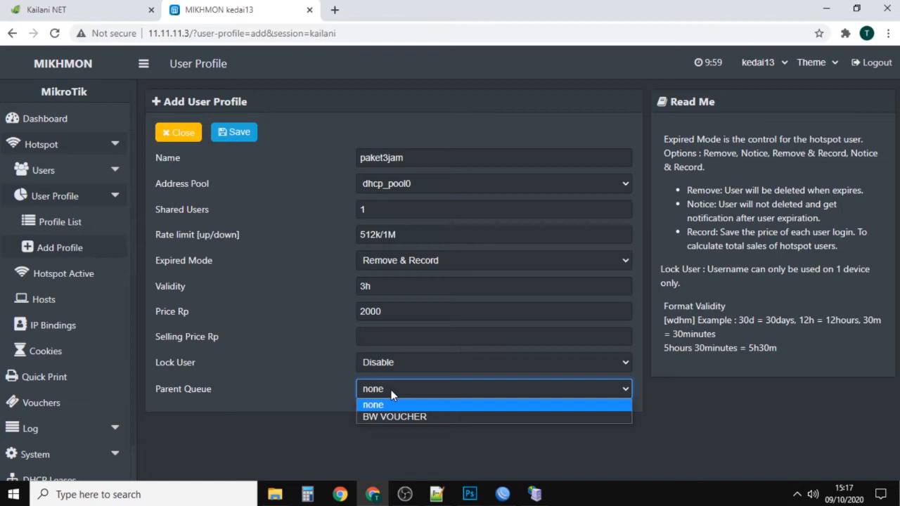
pyautogui.click(388, 417)
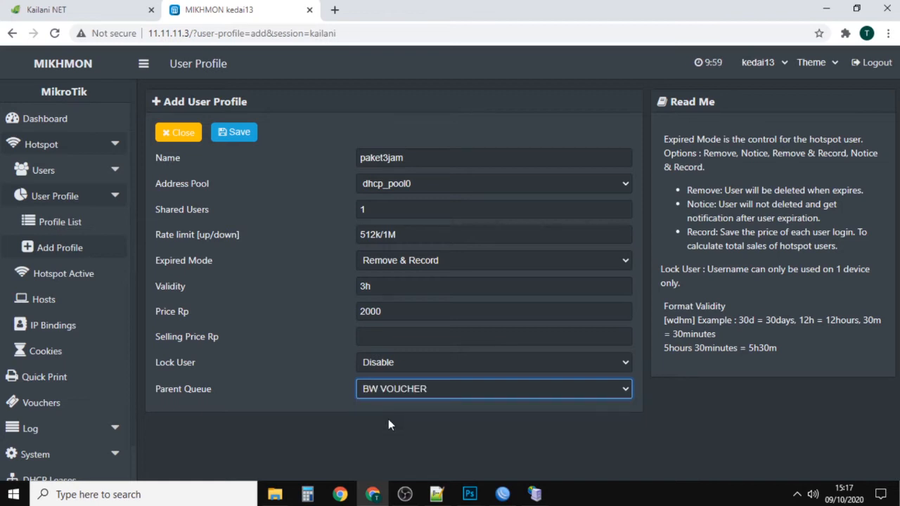
pyautogui.click(232, 134)
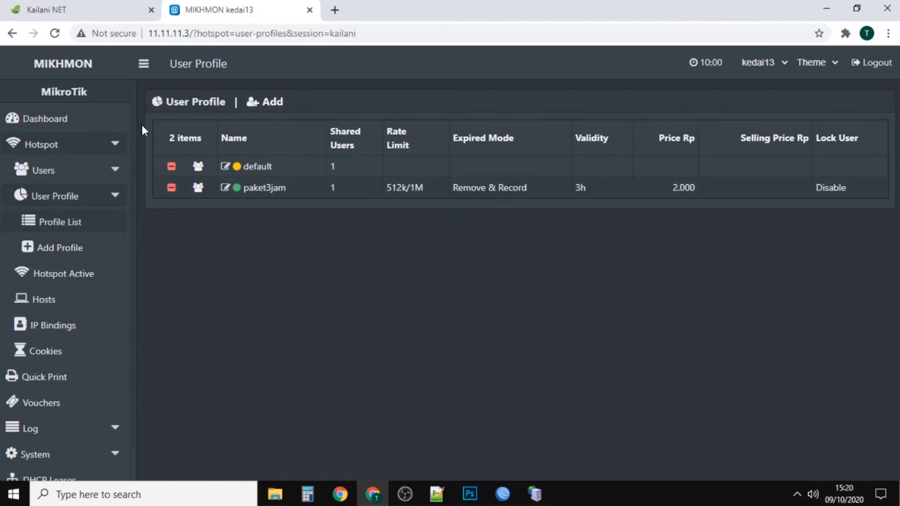
# Step: Check the 8-hour package on the hotspot login page and start a profile named paket8jam with address pool dhcp_pool0
pyautogui.click(62, 12)
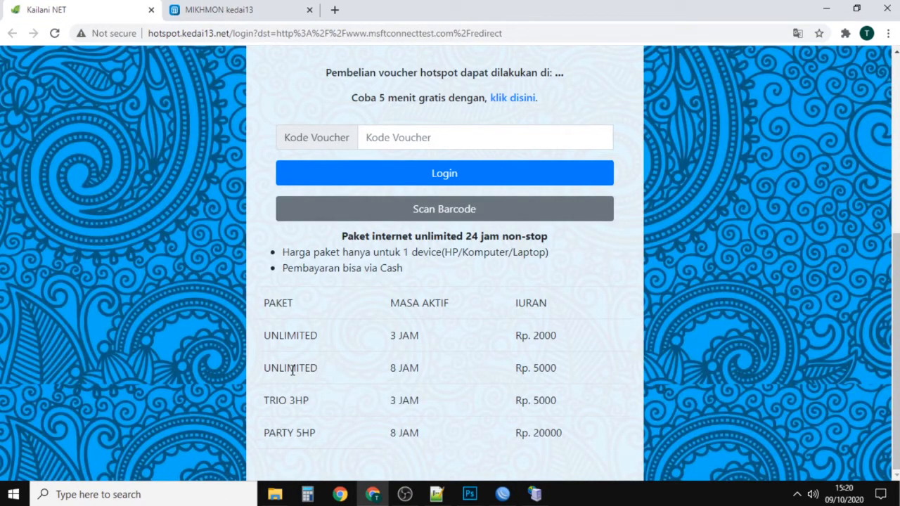
pyautogui.click(195, 6)
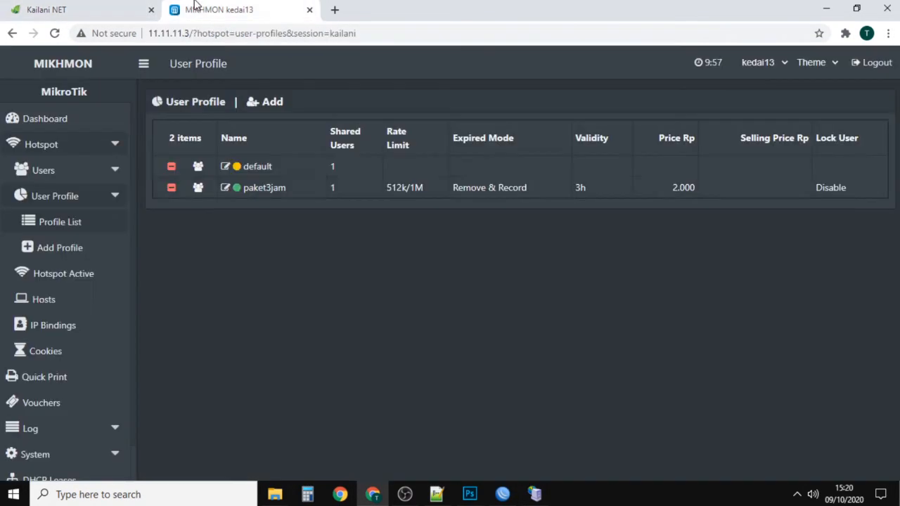
pyautogui.click(264, 107)
pyautogui.write('paket8jam')
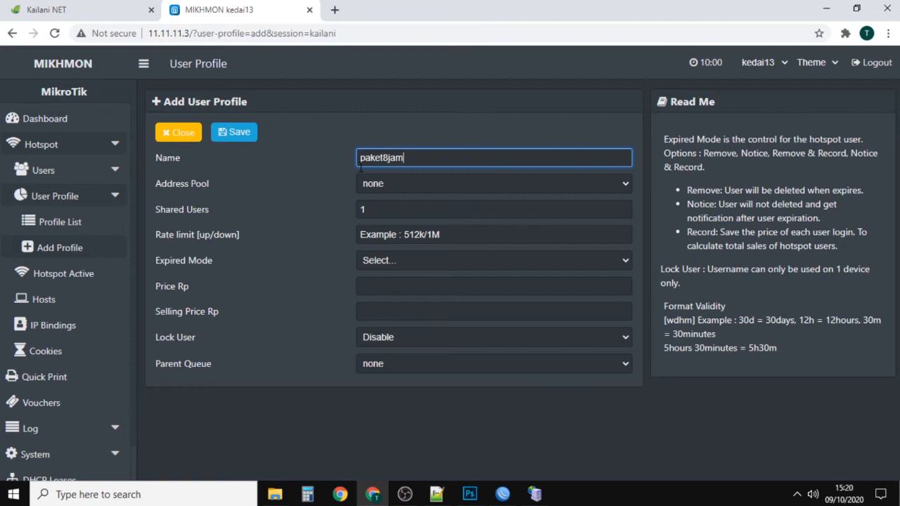
pyautogui.click(422, 183)
pyautogui.click(389, 208)
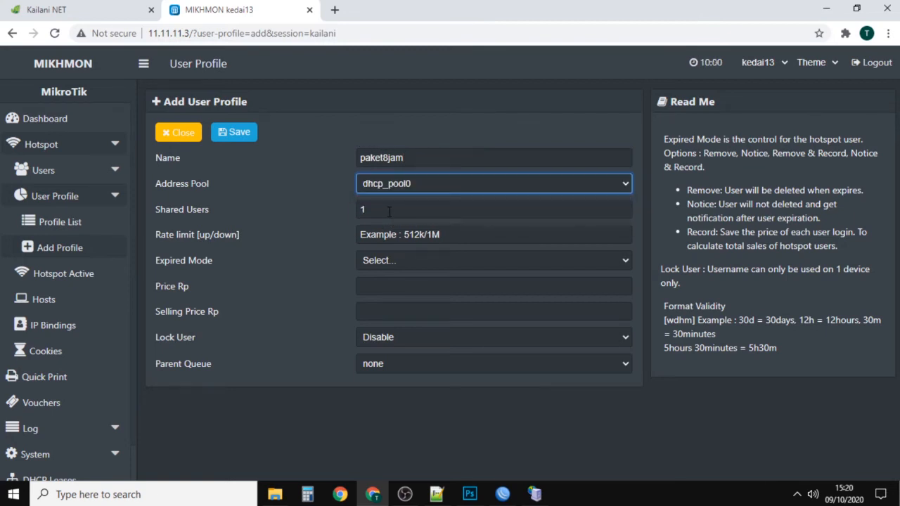
# Step: Set the paket8jam rate limit to 512k/1M, the expired mode to Remove & Record and the validity to 8h
pyautogui.click(388, 211)
pyautogui.press('Tab')
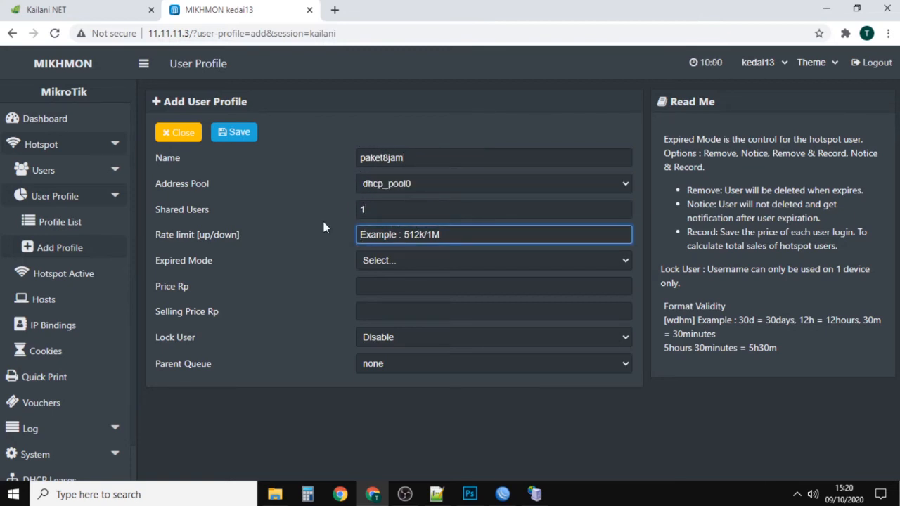
pyautogui.write('512k/1M')
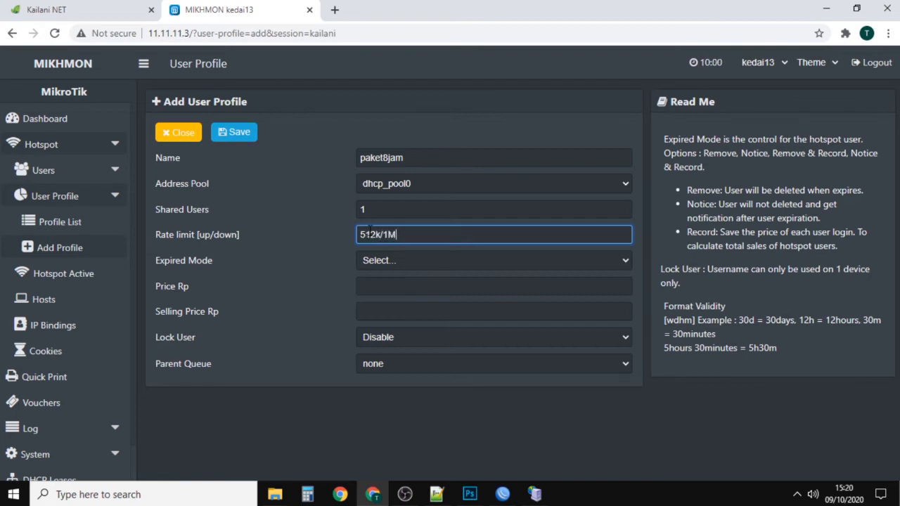
pyautogui.click(398, 264)
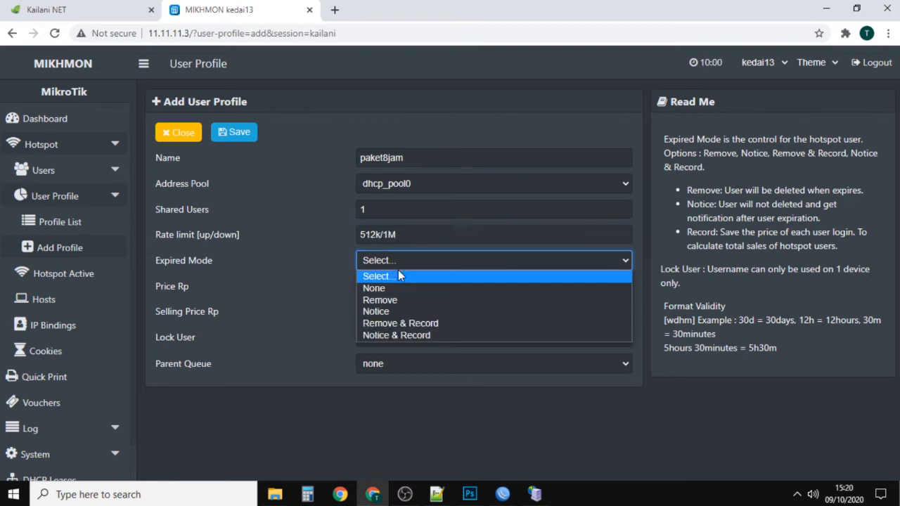
pyautogui.click(405, 323)
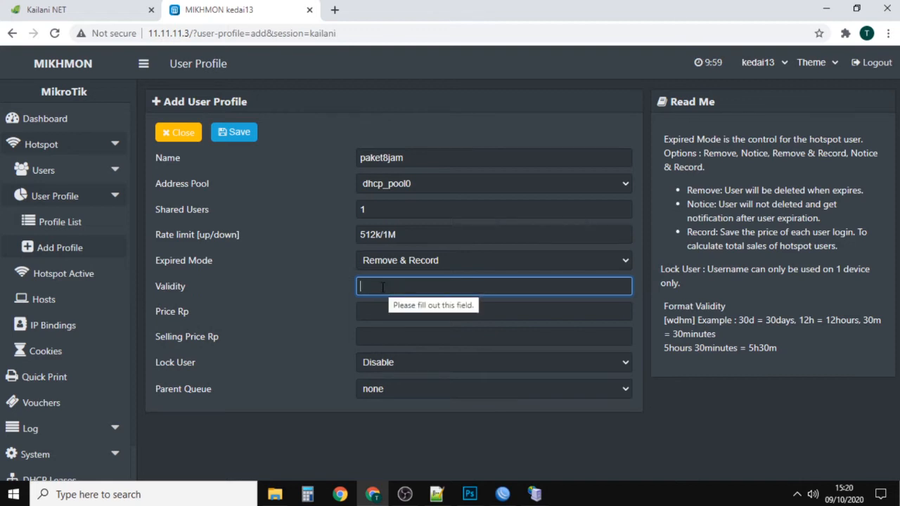
pyautogui.write('8h')
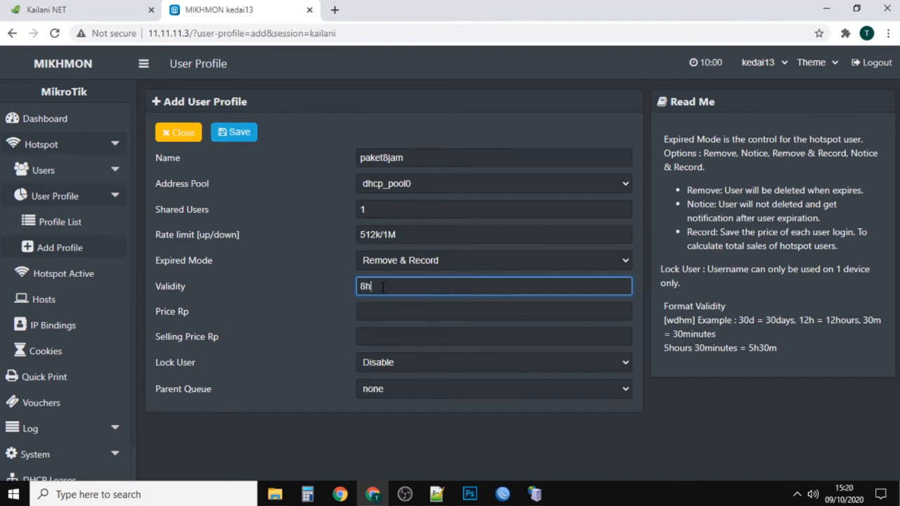
# Step: Set the price to 5000, keep Lock User on Disable, choose parent queue BW VOUCHER, then save and close the paket8jam profile
pyautogui.click(379, 313)
pyautogui.write('50000')
pyautogui.press('Tab')
pyautogui.click(399, 361)
pyautogui.click(393, 363)
pyautogui.click(405, 391)
pyautogui.click(400, 415)
pyautogui.click(236, 134)
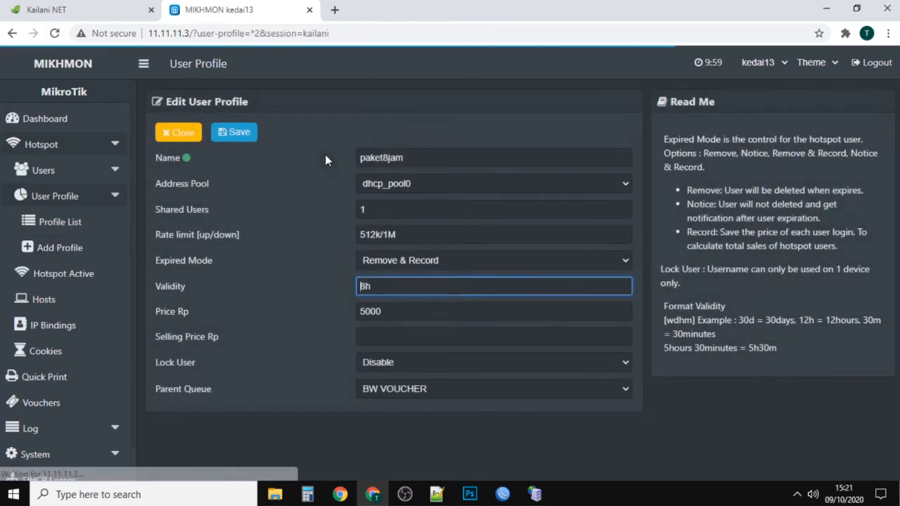
pyautogui.click(179, 132)
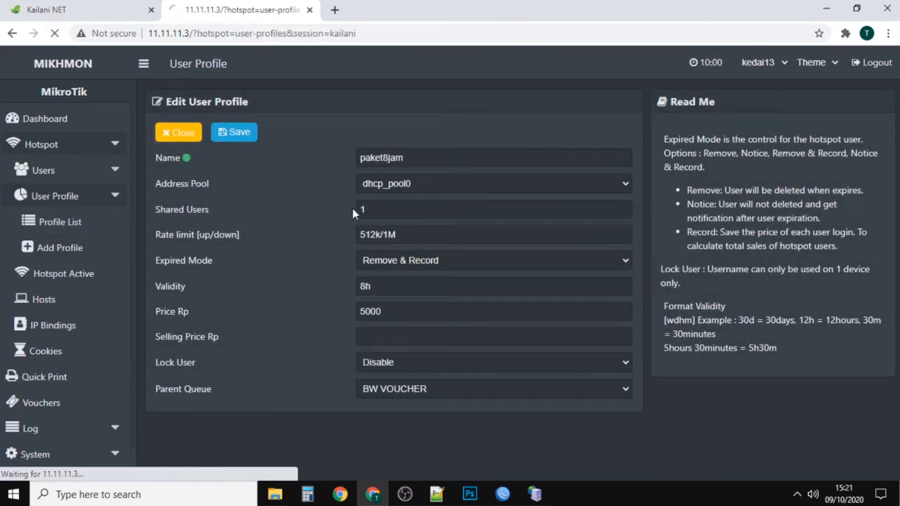
# Step: Check the TRIO 3HP package on the login page and start a new profile named trio3jam with address pool dhcp_pool0
pyautogui.click(281, 113)
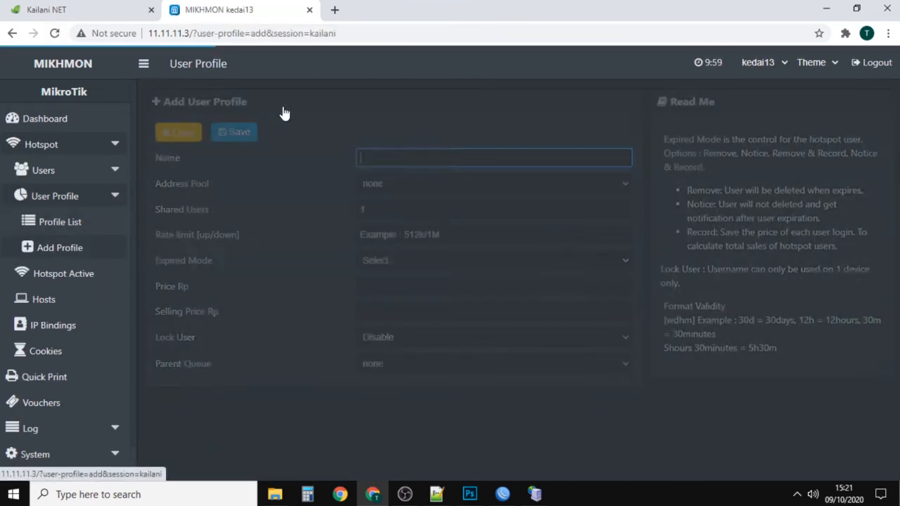
pyautogui.click(105, 6)
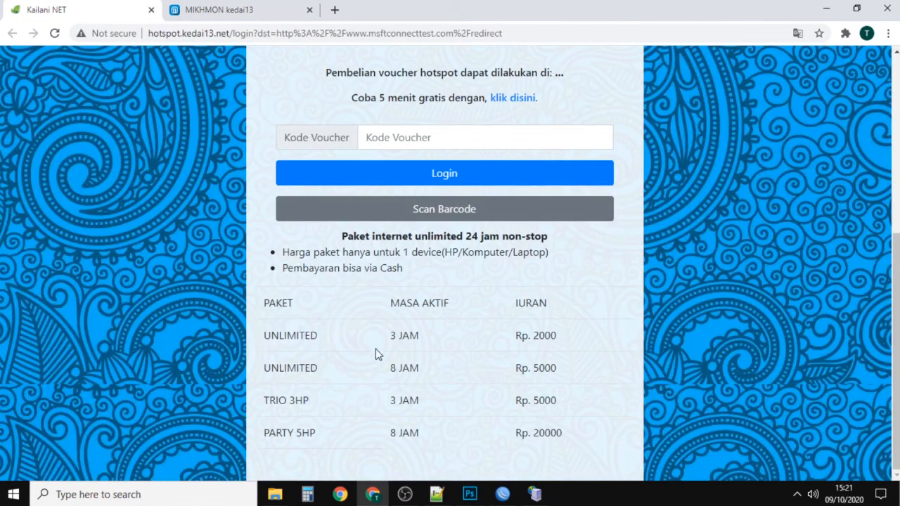
pyautogui.doubleClick(286, 400)
pyautogui.click(227, 7)
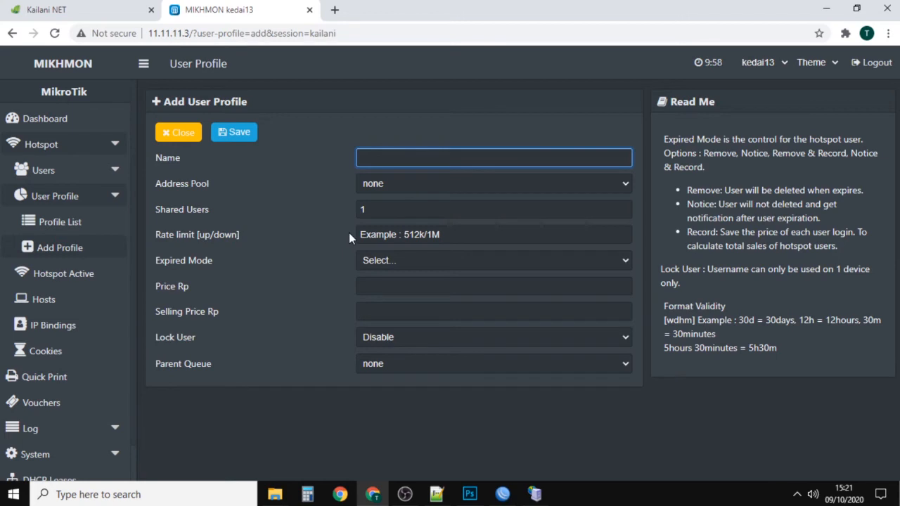
pyautogui.write('trio3jam')
pyautogui.click(411, 181)
pyautogui.click(375, 205)
# Step: Set the trio3jam profile's shared users to 3 and its rate limit to 512k/1M
pyautogui.click(378, 211)
pyautogui.moveTo(378, 211); pyautogui.dragTo(312, 206)
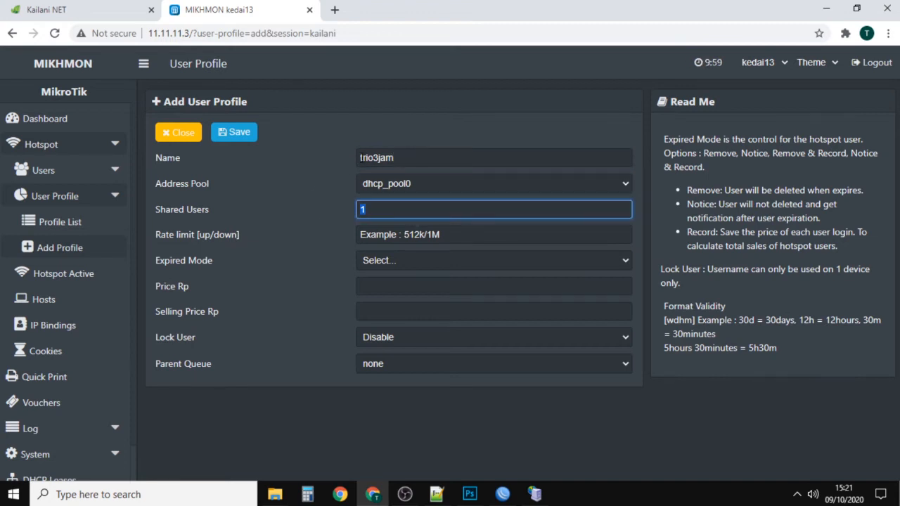
pyautogui.write('3')
pyautogui.click(381, 225)
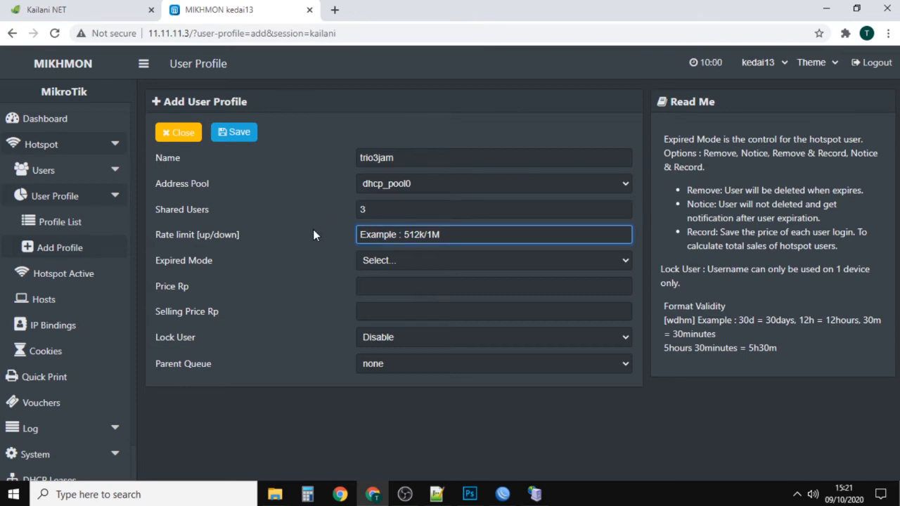
pyautogui.write('512k/')
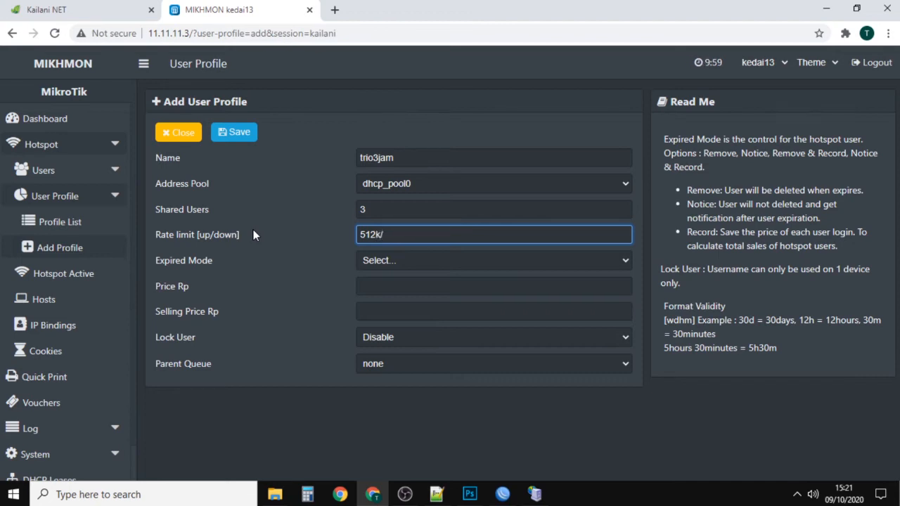
pyautogui.write('1M')
# Step: Set the trio3jam profile's expired mode to Remove & Record and its validity to 3h
pyautogui.click(406, 265)
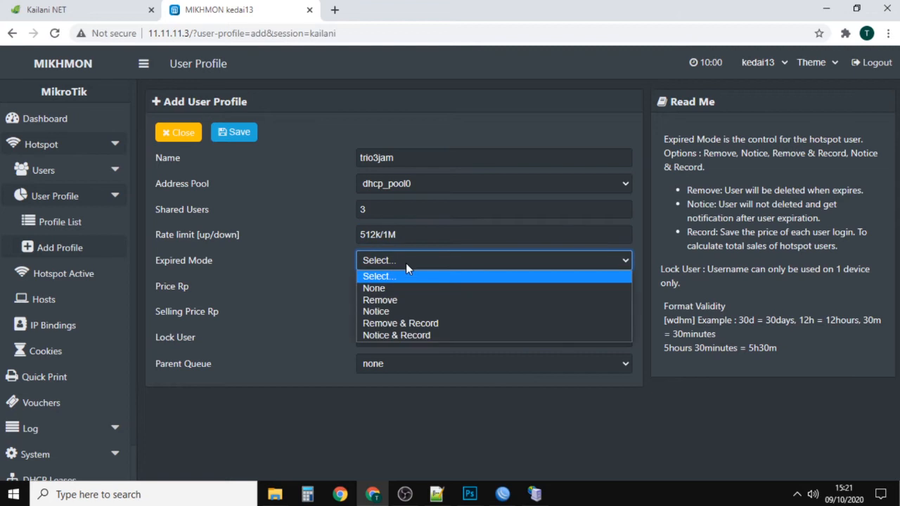
pyautogui.click(406, 324)
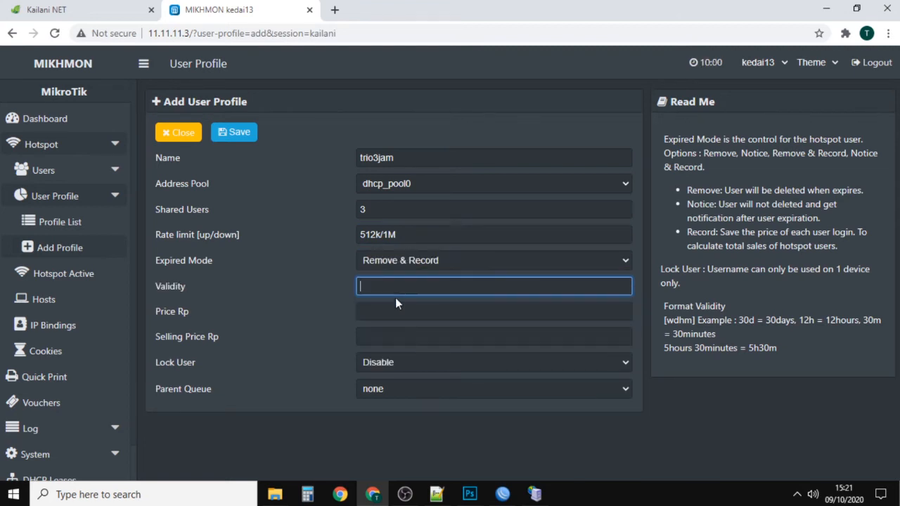
pyautogui.write('3h')
# Step: Check the TRIO 3HP price on the hotspot login page and set the trio3jam profile's price to 5000
pyautogui.click(380, 311)
pyautogui.click(97, 7)
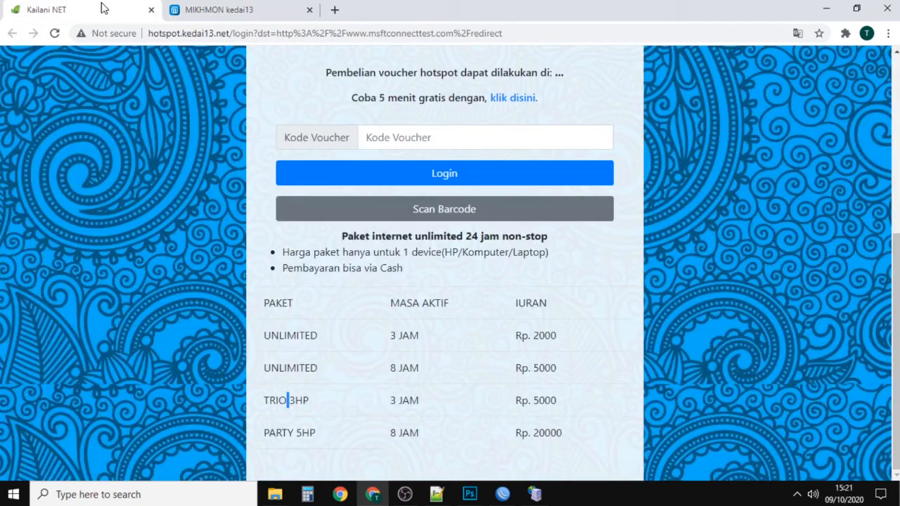
pyautogui.click(218, 6)
pyautogui.write('5000')
# Step: Keep Lock User on Disable and set the trio3jam profile's parent queue to BW VOUCHER
pyautogui.click(375, 365)
pyautogui.click(375, 365)
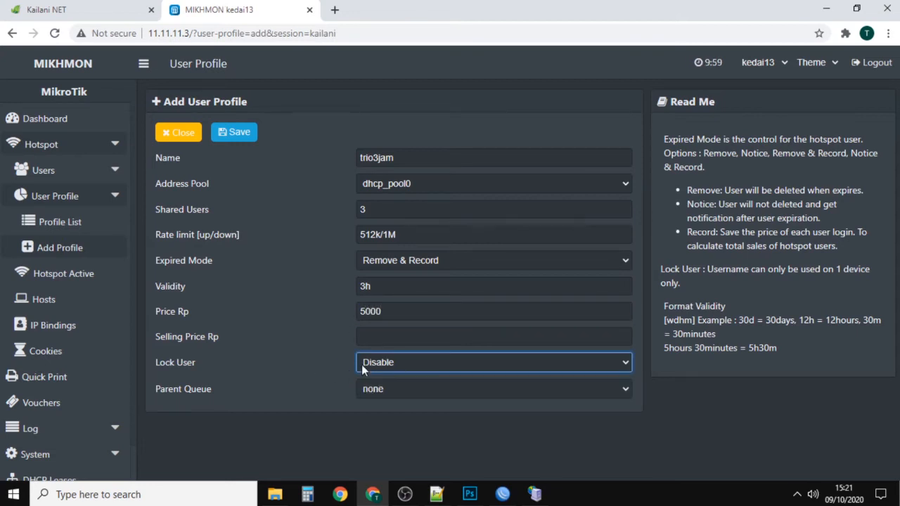
pyautogui.click(396, 389)
pyautogui.click(391, 416)
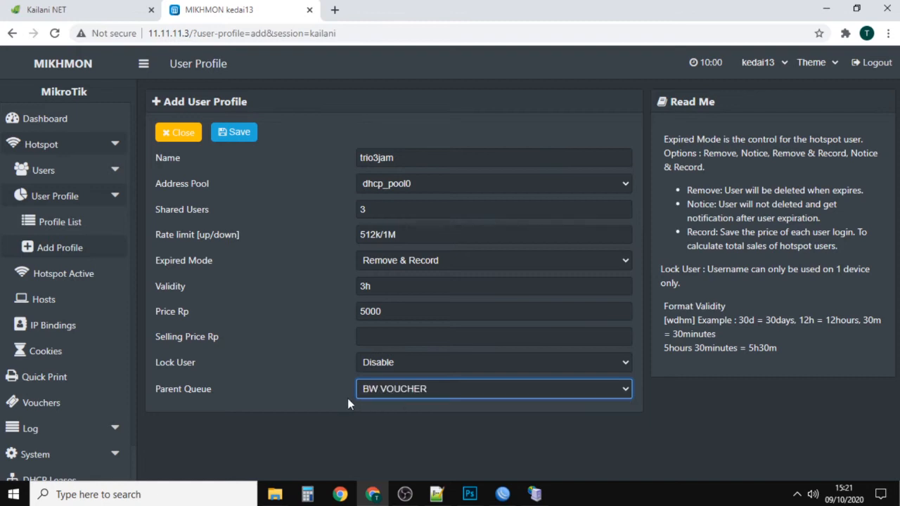
pyautogui.click(329, 301)
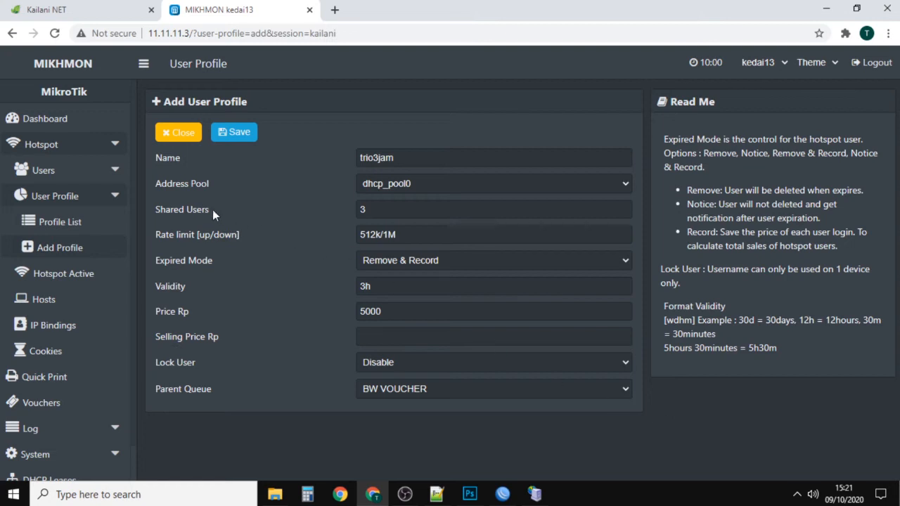
# Step: Examine the Shared Users label and value in the trio3jam profile form
pyautogui.click(386, 209)
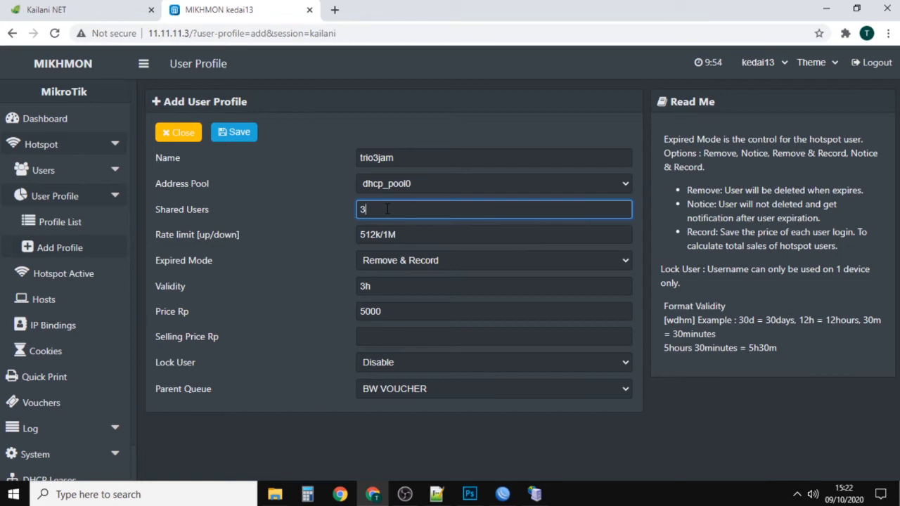
pyautogui.moveTo(387, 208); pyautogui.dragTo(220, 207)
pyautogui.click(210, 205)
pyautogui.moveTo(388, 208); pyautogui.dragTo(298, 210)
pyautogui.click(280, 220)
pyautogui.moveTo(397, 211); pyautogui.dragTo(258, 212)
pyautogui.moveTo(153, 211); pyautogui.dragTo(184, 211)
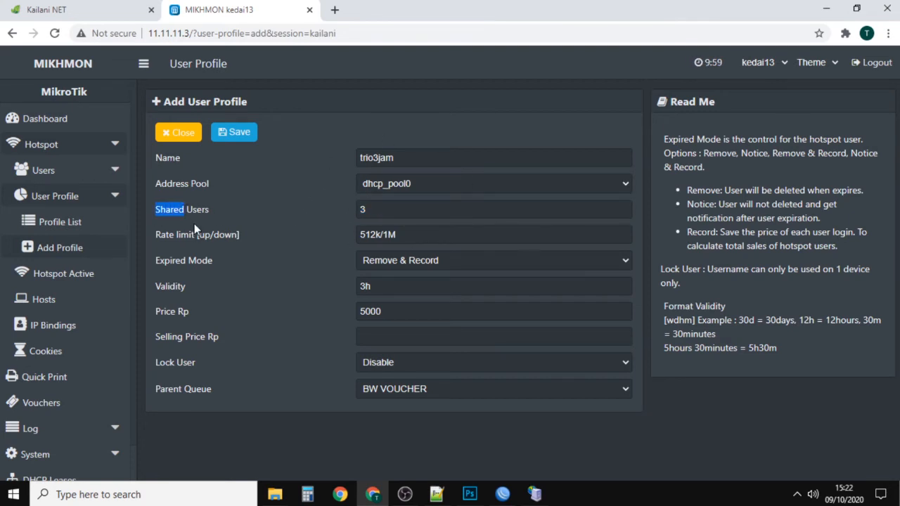
pyautogui.moveTo(184, 211); pyautogui.dragTo(205, 212)
pyautogui.click(314, 211)
# Step: Save the trio3jam profile and close it to return to the profile list
pyautogui.click(241, 138)
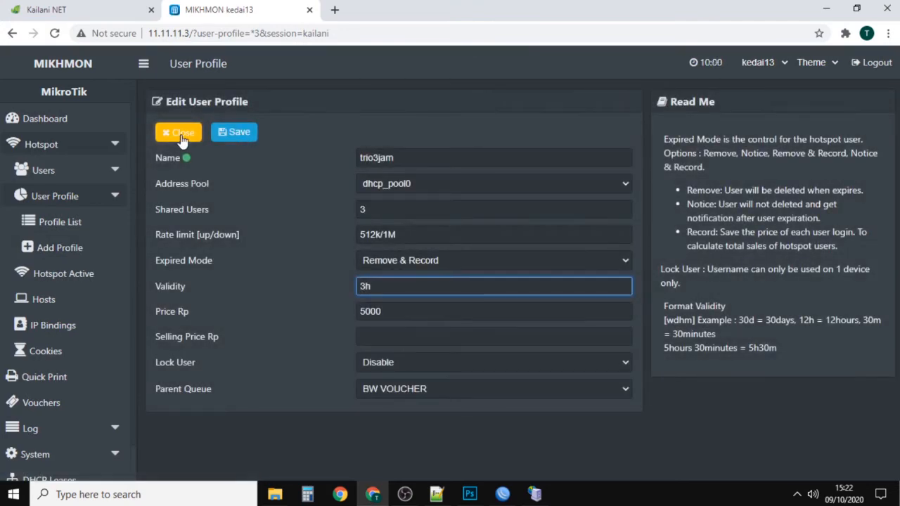
pyautogui.click(178, 133)
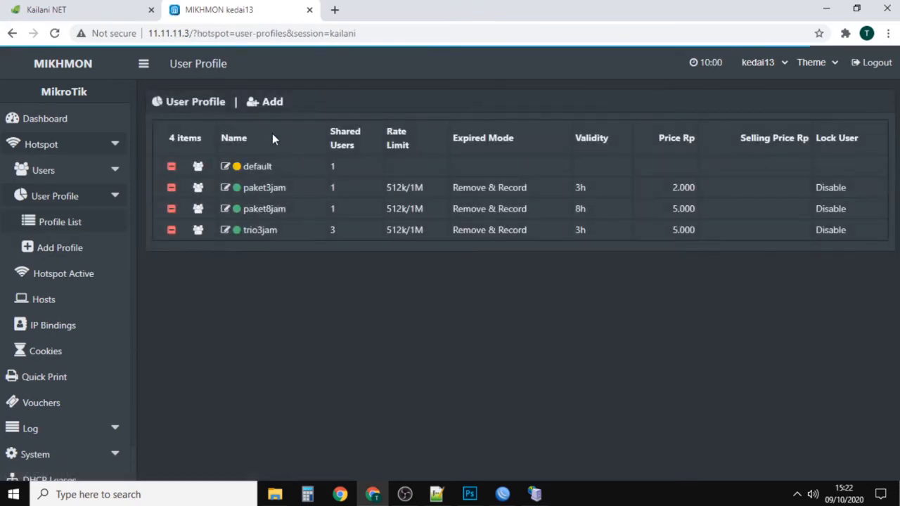
# Step: Add a new profile named party8jam for the PARTY 5HP package, with address pool dhcp_pool0 and 5 shared users
pyautogui.click(267, 100)
pyautogui.click(380, 156)
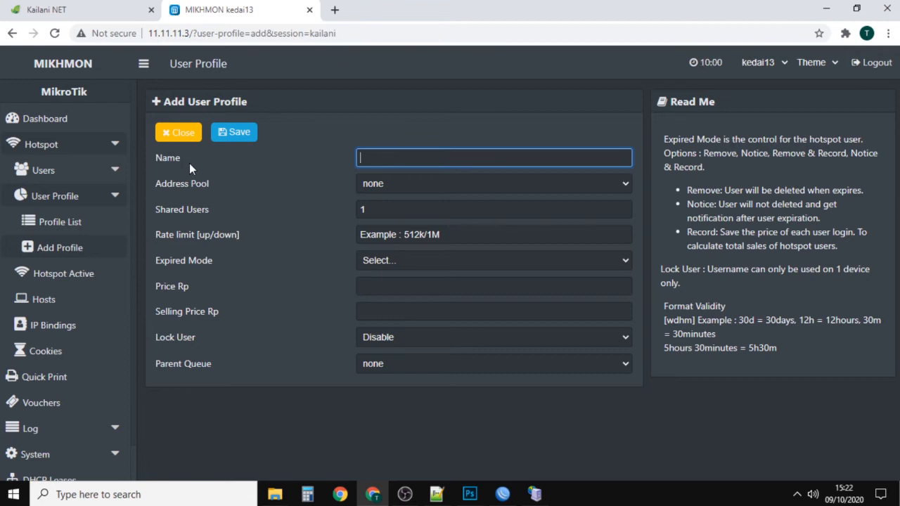
pyautogui.write('party5')
pyautogui.click(96, 8)
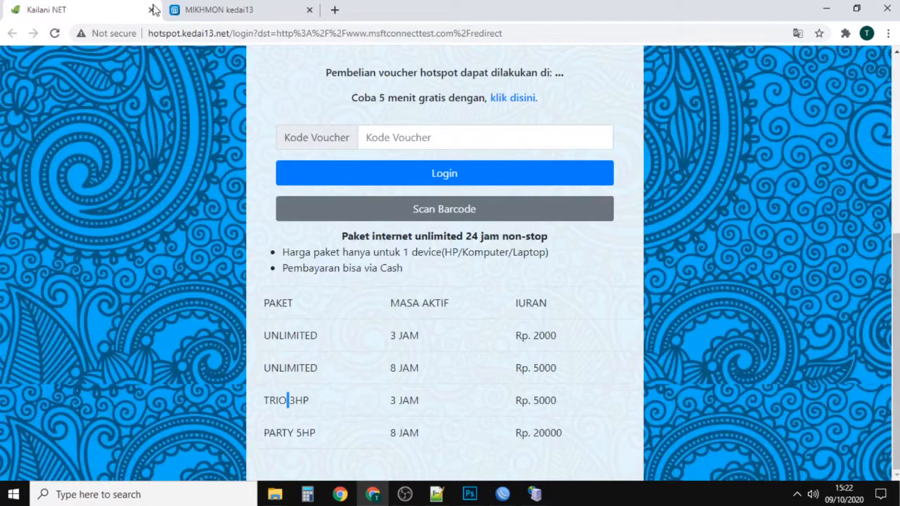
pyautogui.click(201, 5)
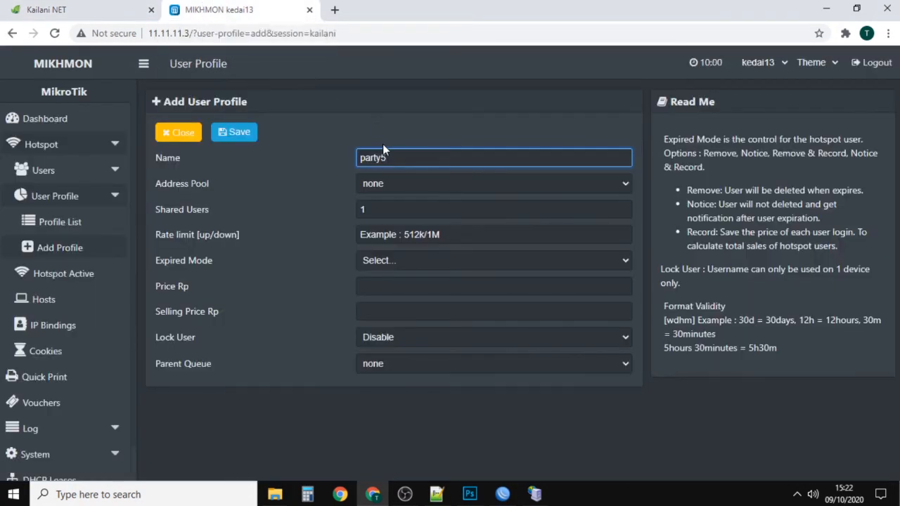
pyautogui.write('8jam')
pyautogui.click(414, 187)
pyautogui.click(406, 210)
pyautogui.press('Tab')
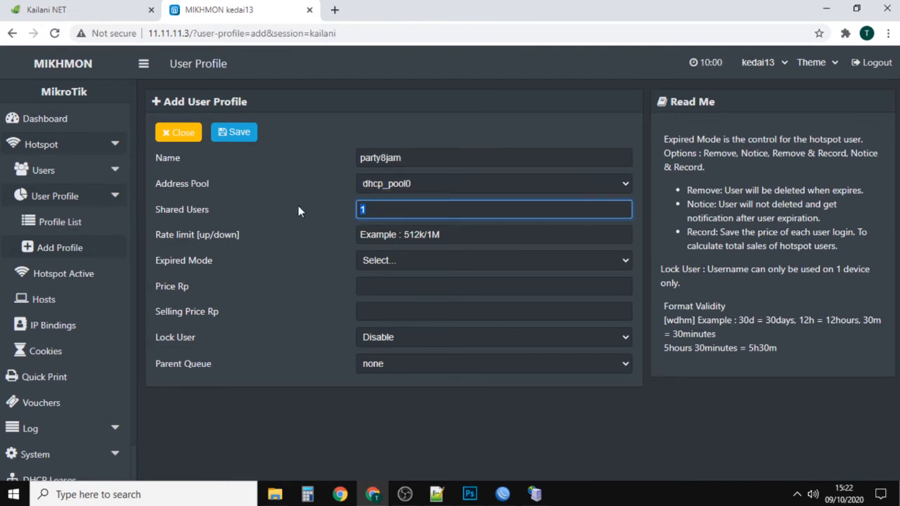
pyautogui.write('5')
# Step: Set the party8jam profile's rate limit to 512k/1M and its expired mode to Remove & Record
pyautogui.click(398, 234)
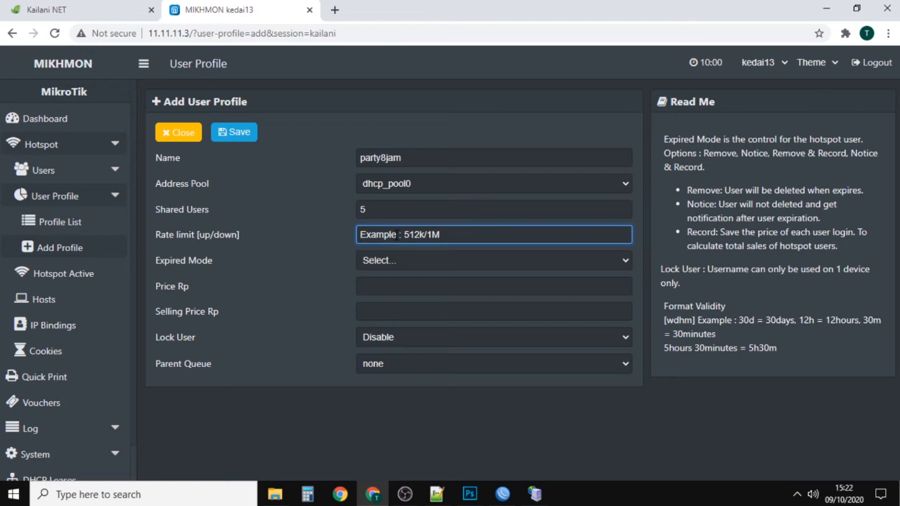
pyautogui.write('512k/1mbps')
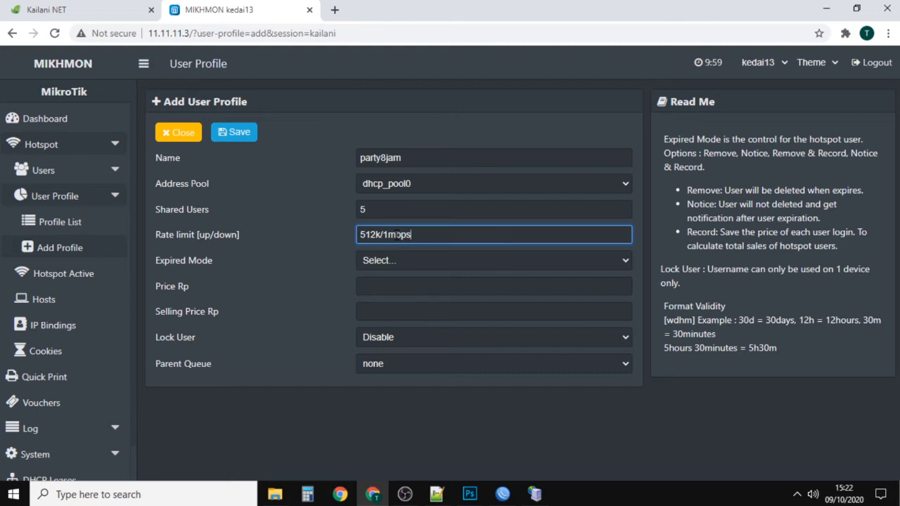
pyautogui.moveTo(397, 235); pyautogui.dragTo(427, 235)
pyautogui.press('BackSpace')
pyautogui.press('BackSpace')
pyautogui.write('M')
pyautogui.press('Tab')
pyautogui.click(389, 261)
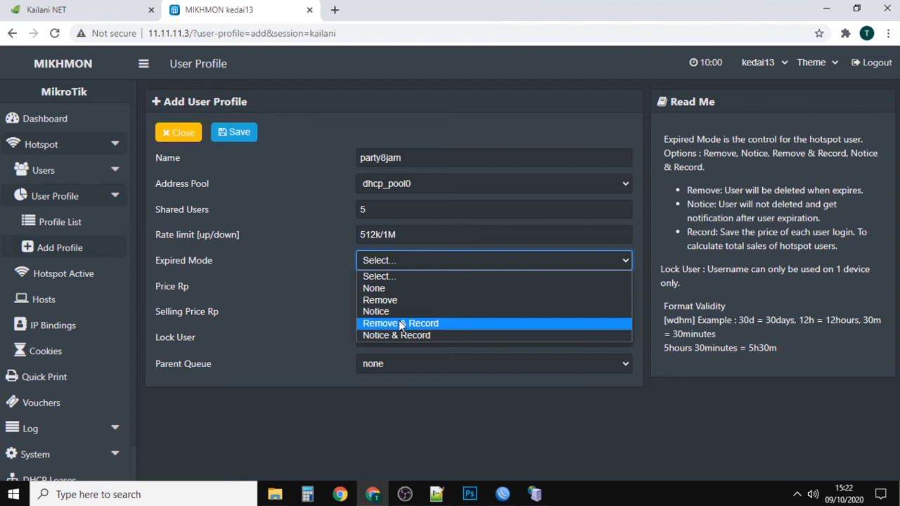
pyautogui.click(390, 318)
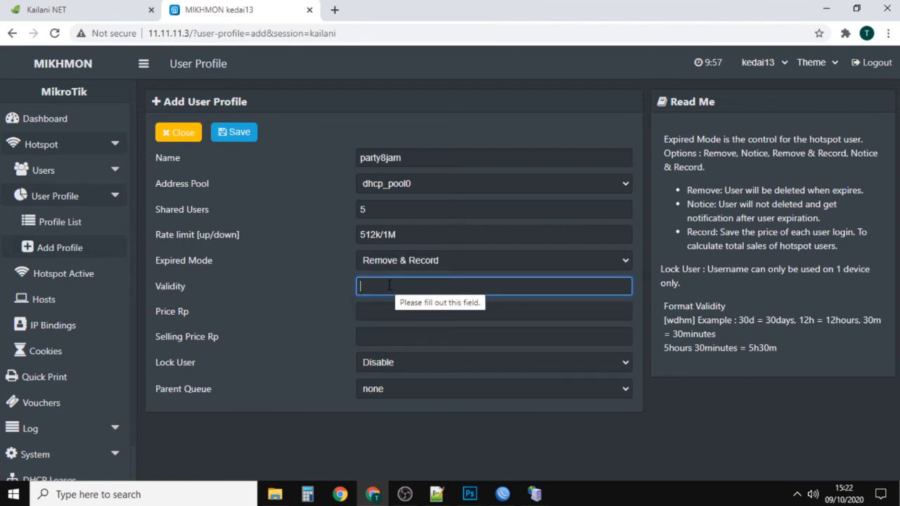
# Step: Set the party8jam profile's validity to 8h and its price to 20000, checking the package price on the Kailani login page
pyautogui.write('8h')
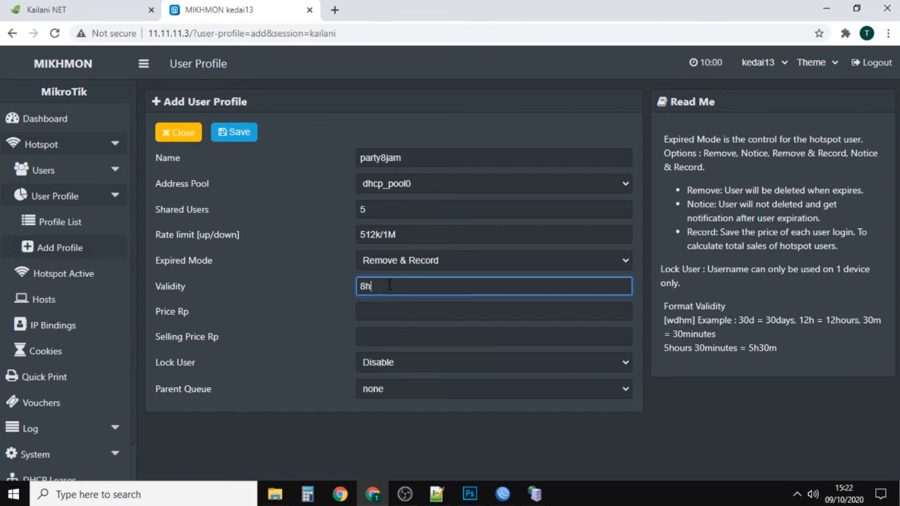
pyautogui.press('Tab')
pyautogui.click(98, 11)
pyautogui.click(218, 14)
pyautogui.write('20000')
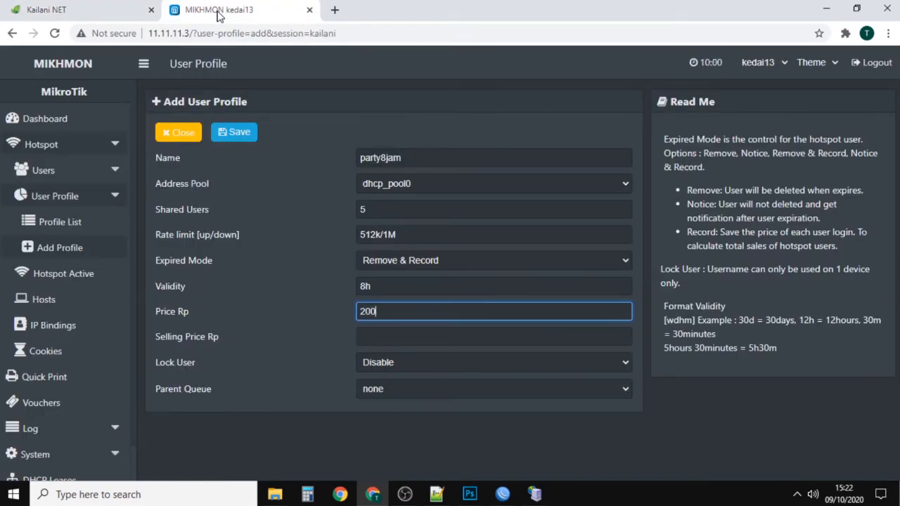
# Step: Keep Lock User disabled, set the parent queue to BW VOUCHER, and save and close the party8jam profile
pyautogui.click(379, 340)
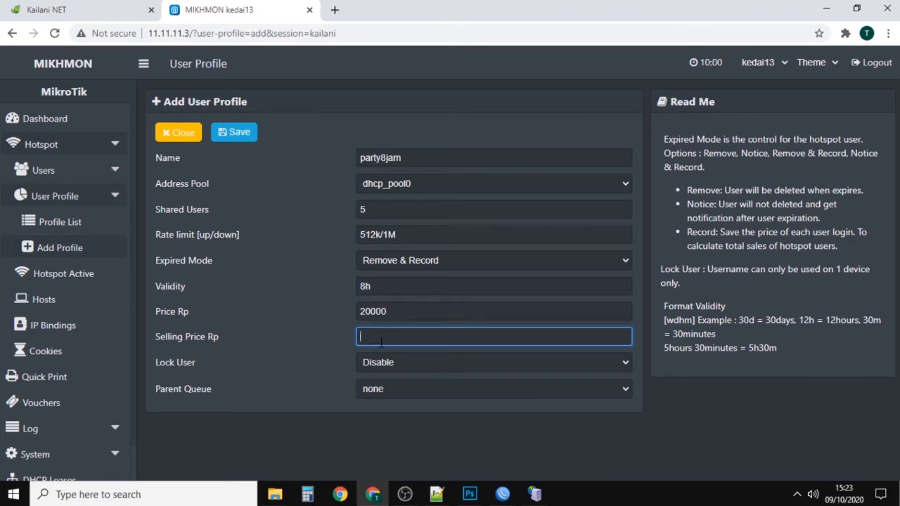
pyautogui.click(398, 362)
pyautogui.click(398, 375)
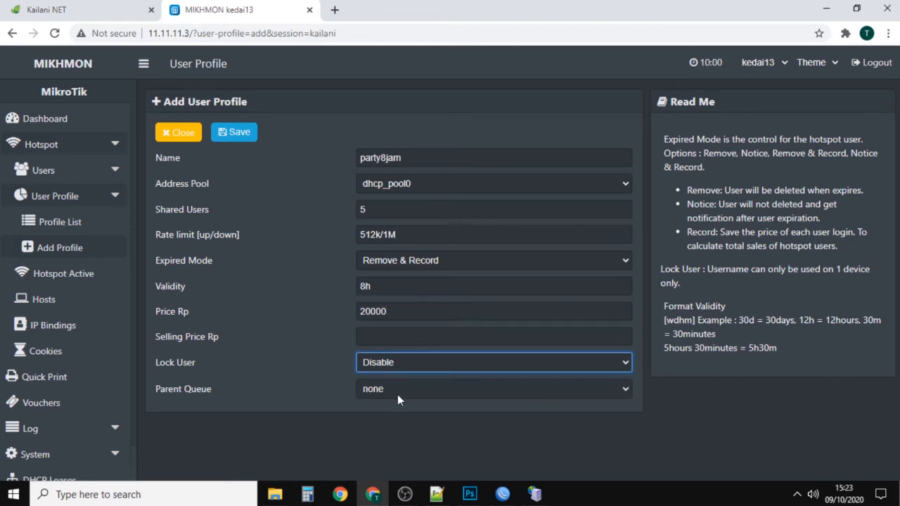
pyautogui.click(390, 389)
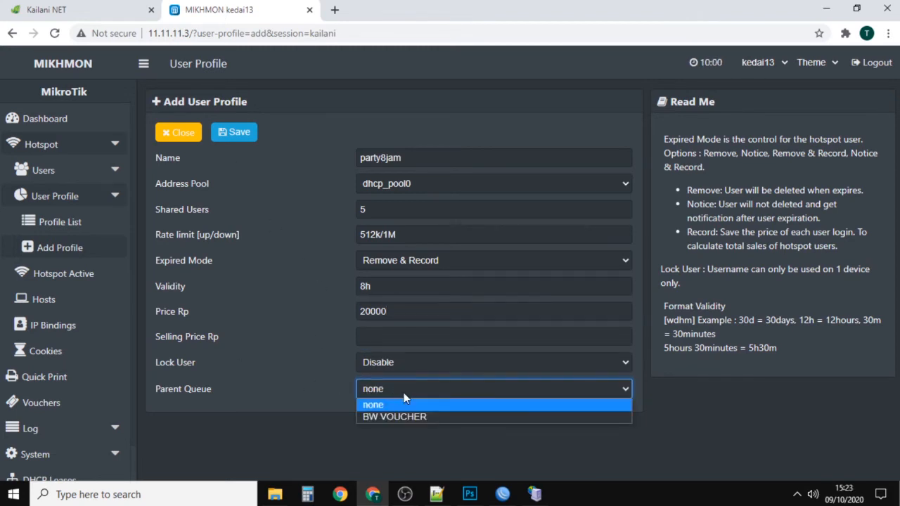
pyautogui.click(392, 415)
pyautogui.click(234, 132)
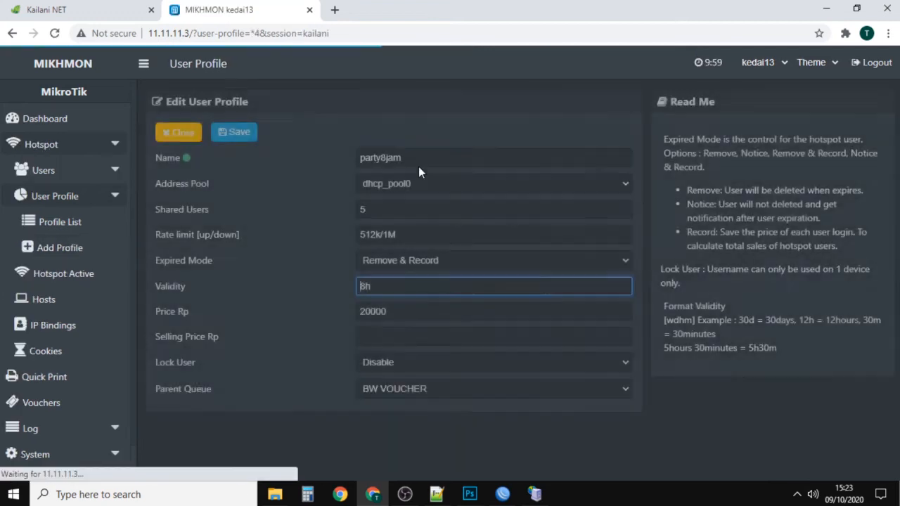
pyautogui.click(179, 132)
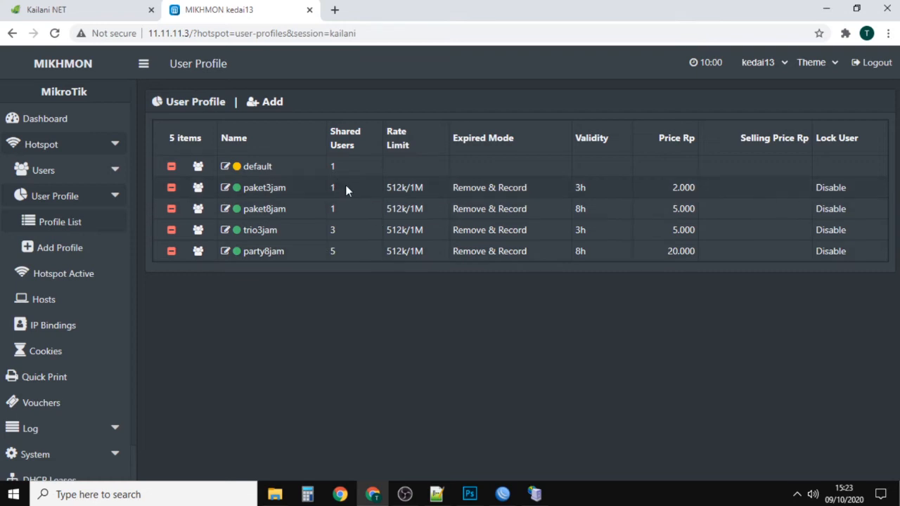
# Step: Compare the shared users and validity values of the voucher profiles in the profile list
pyautogui.moveTo(346, 187); pyautogui.dragTo(310, 186)
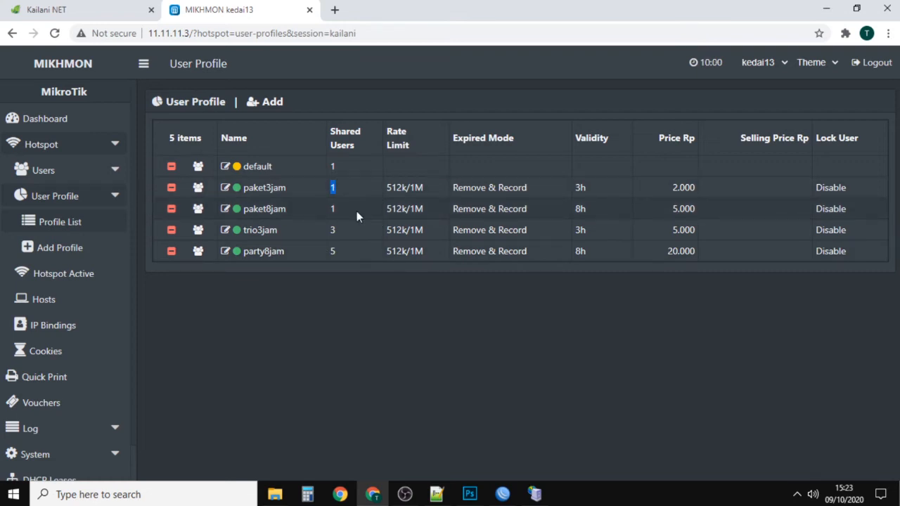
pyautogui.moveTo(347, 234); pyautogui.dragTo(311, 250)
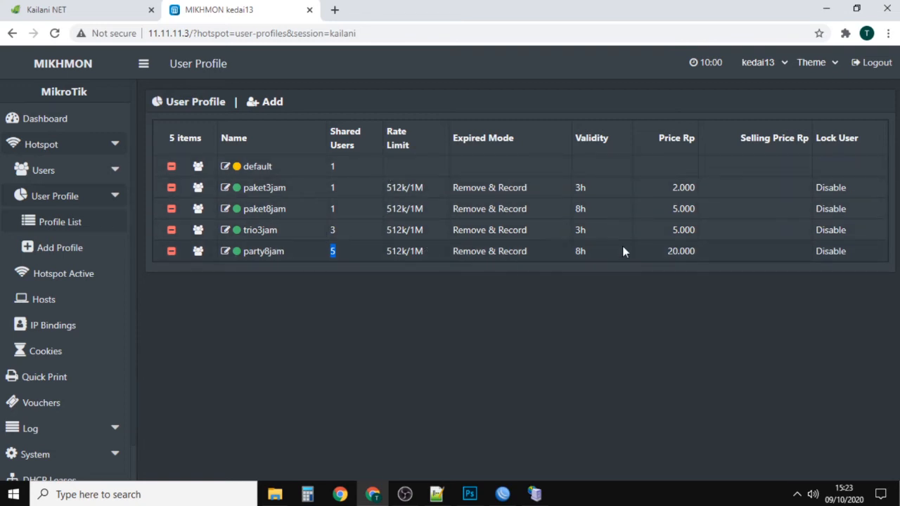
pyautogui.click(590, 190)
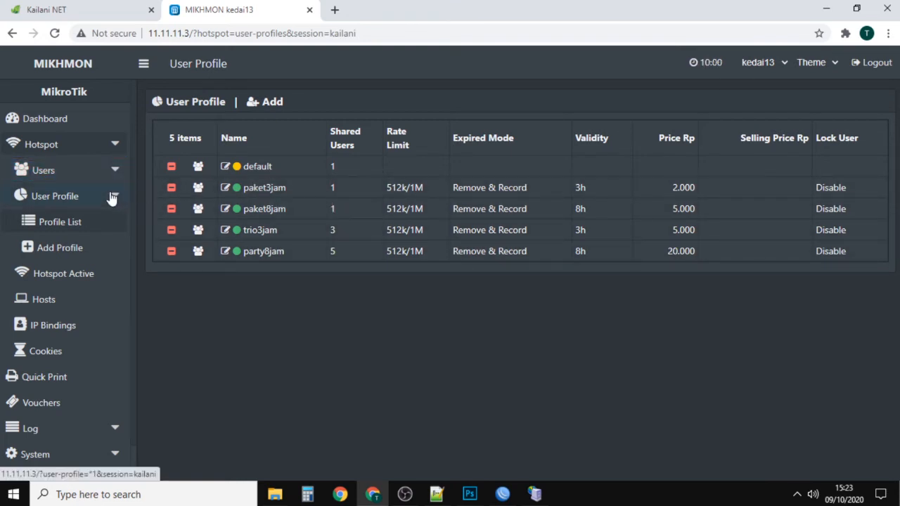
# Step: Open the user generation form and examine its quantity field and other voucher options
pyautogui.click(70, 174)
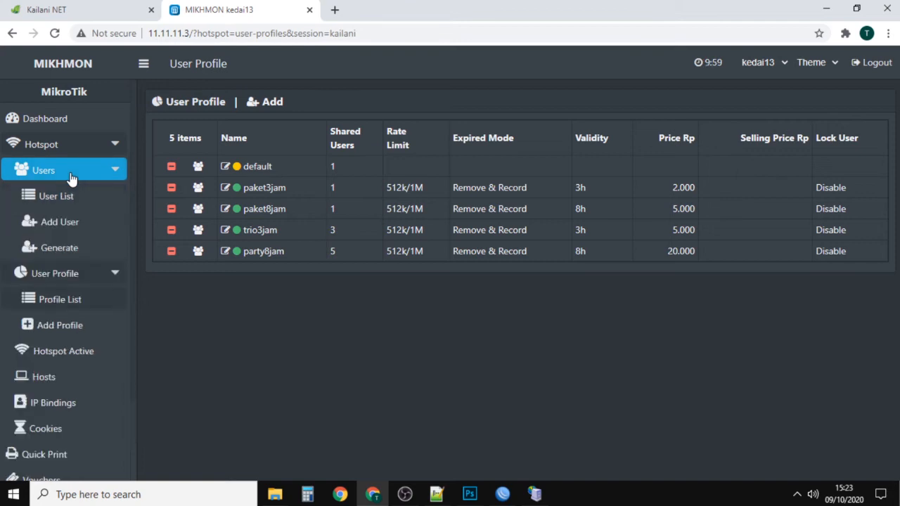
pyautogui.click(66, 254)
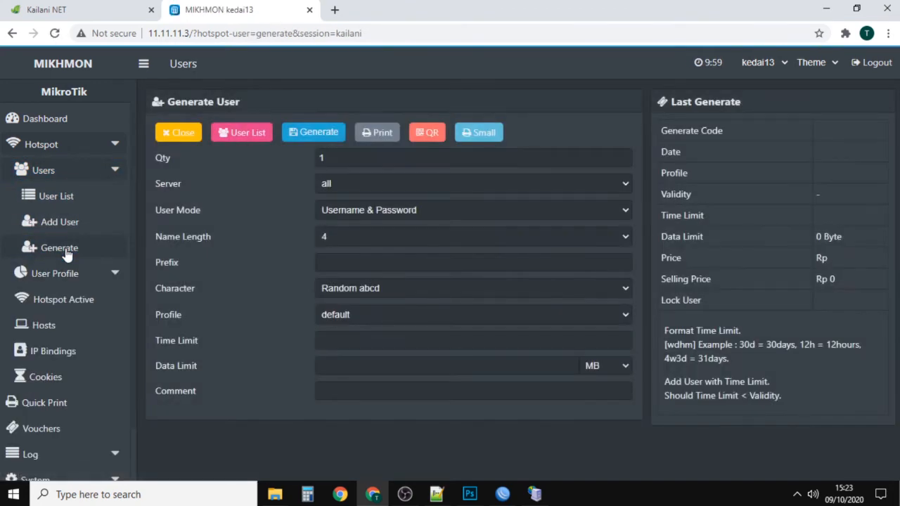
pyautogui.click(45, 172)
pyautogui.click(43, 173)
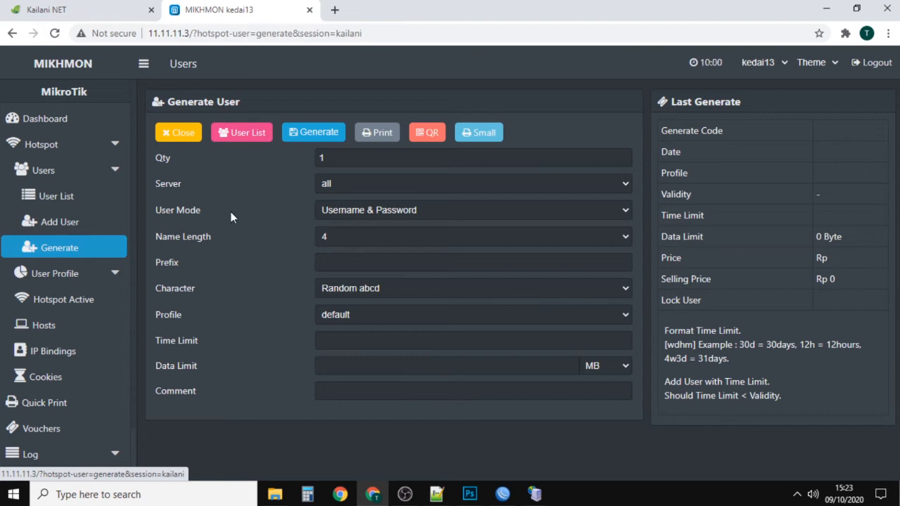
pyautogui.moveTo(391, 159); pyautogui.dragTo(246, 221)
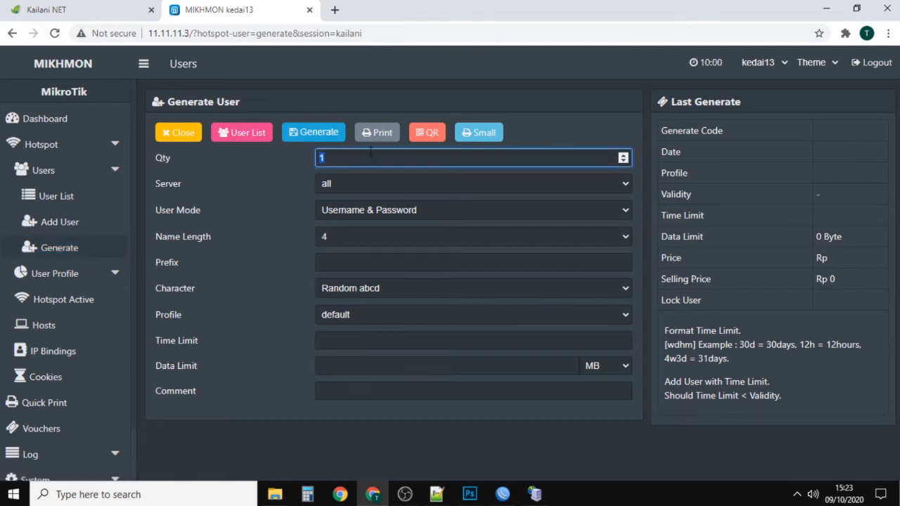
# Step: Open the voucher template editor and preview the default voucher with logo, closing the preview when done
pyautogui.scroll(-3, 78, 267)
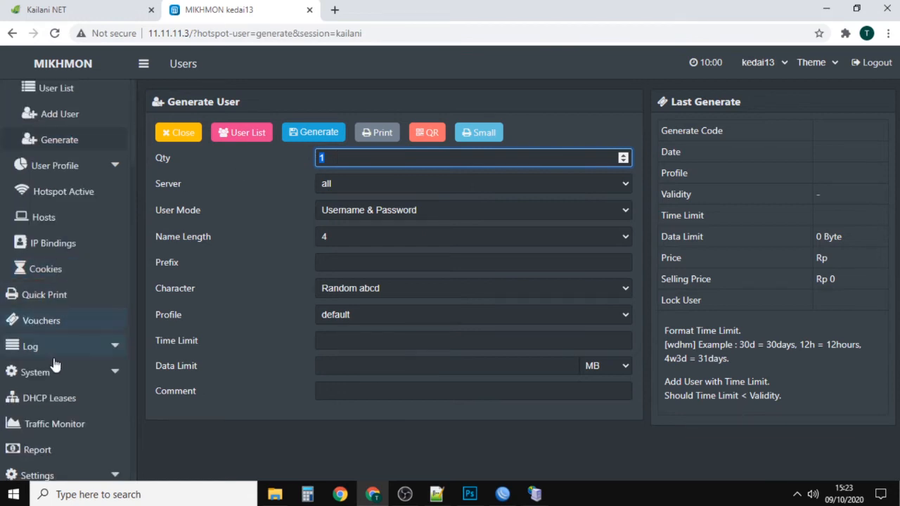
pyautogui.click(91, 478)
pyautogui.scroll(-3, 92, 478)
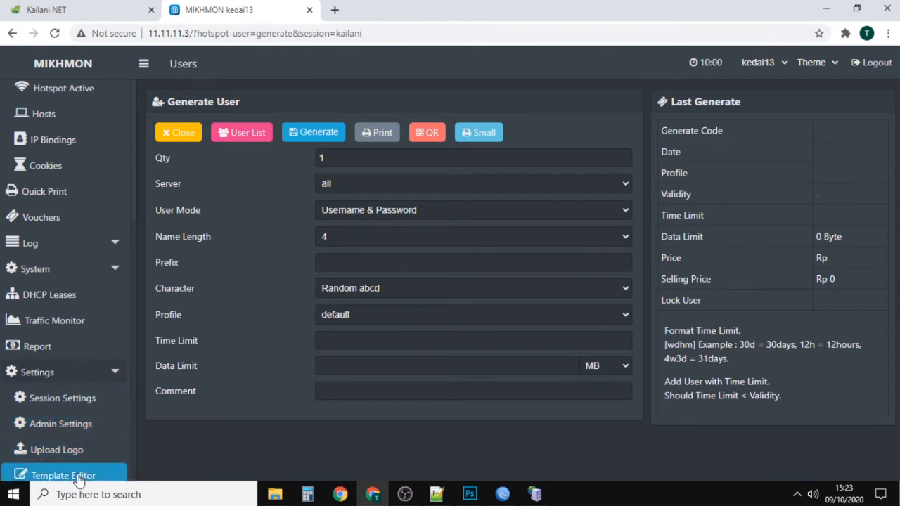
pyautogui.click(62, 474)
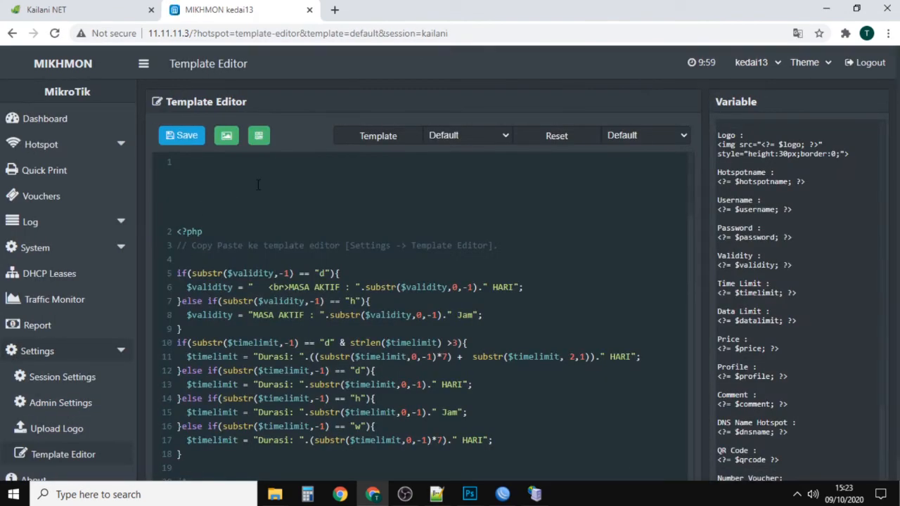
pyautogui.click(228, 145)
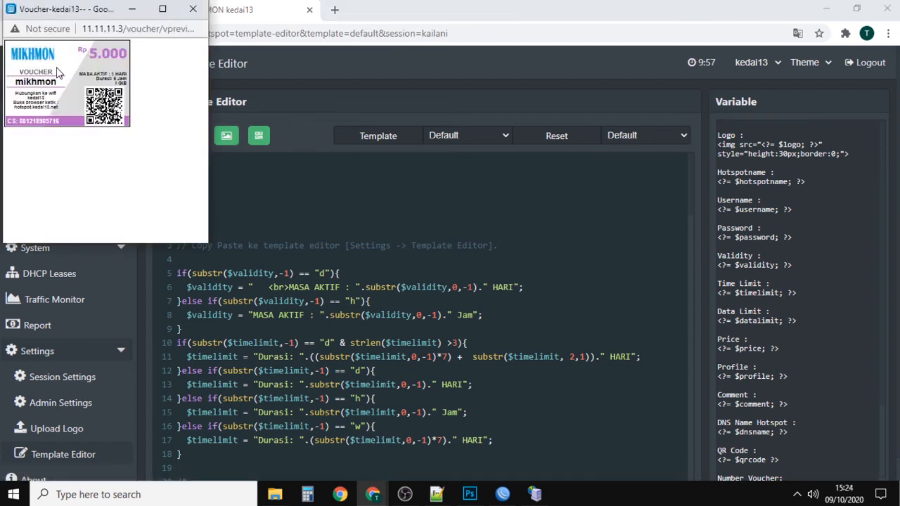
pyautogui.click(193, 8)
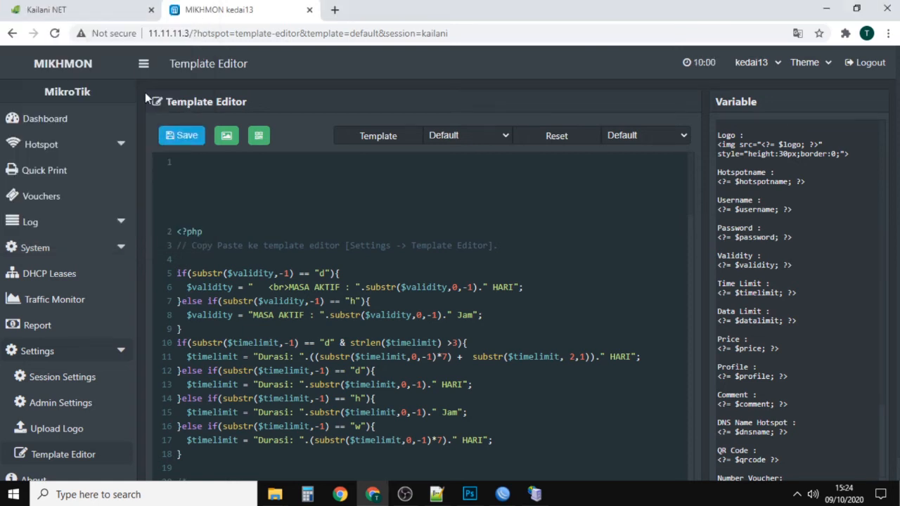
# Step: Open the logo upload page, check the required file name format, and try to upload with no file chosen
pyautogui.click(60, 436)
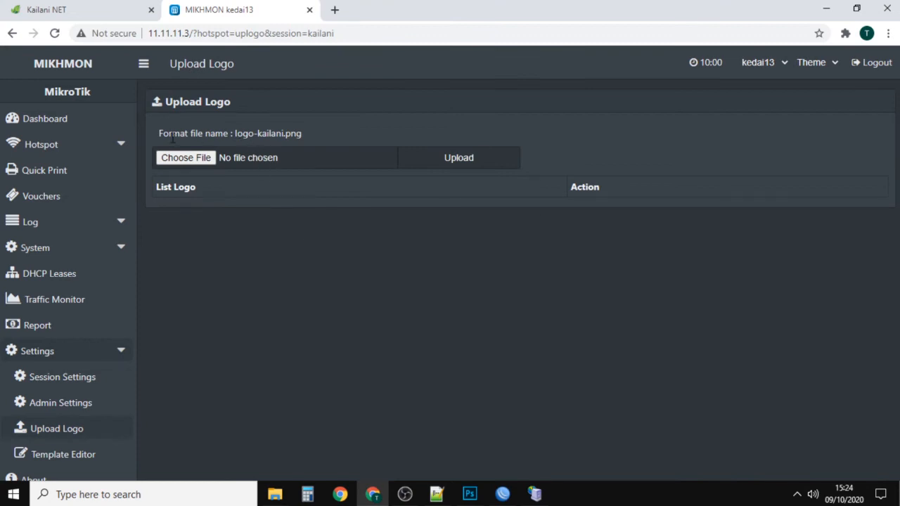
pyautogui.moveTo(235, 137); pyautogui.dragTo(287, 136)
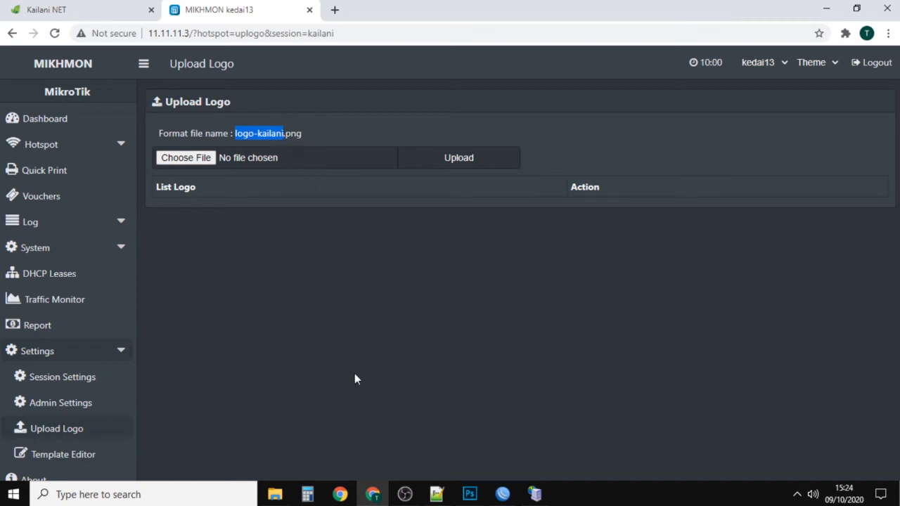
pyautogui.click(438, 162)
# Step: Browse for a logo file in the hotspot-kailani/src/img folder under SETTING MIKROTIK HOTSPOT
pyautogui.click(310, 204)
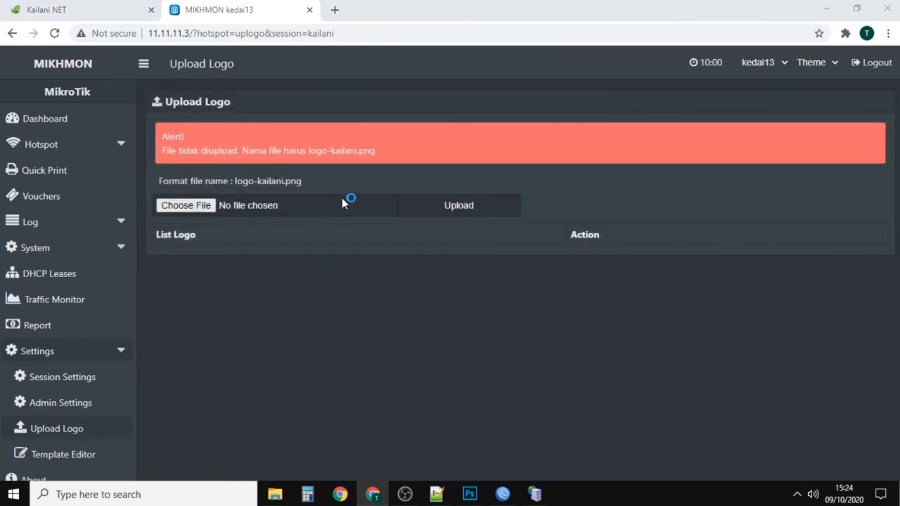
pyautogui.click(194, 146)
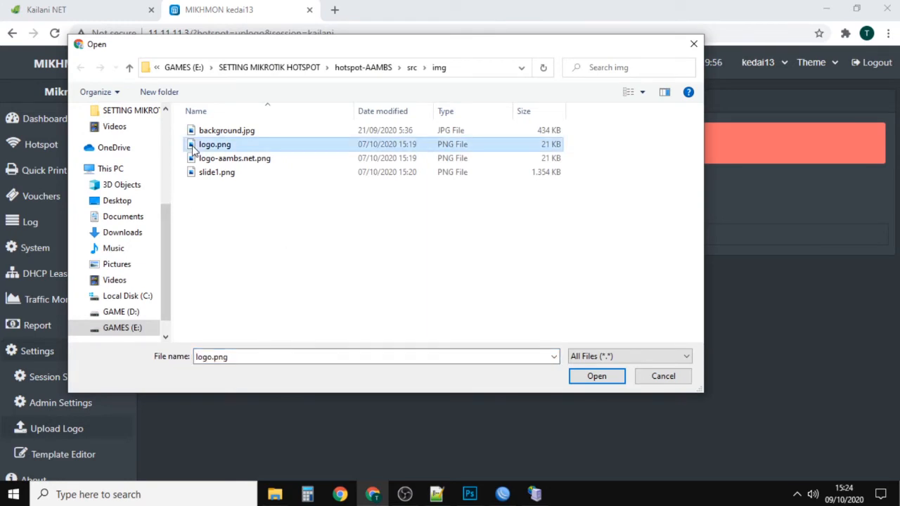
pyautogui.click(291, 67)
pyautogui.doubleClick(237, 187)
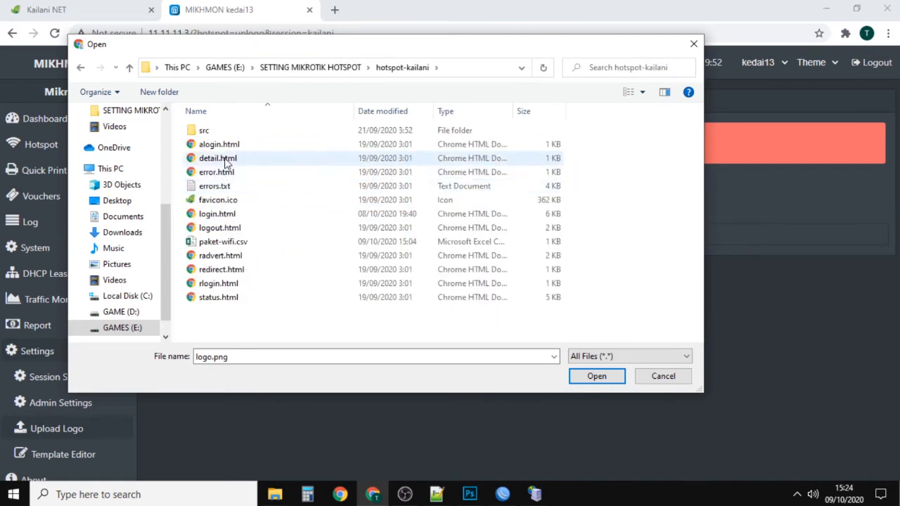
pyautogui.doubleClick(204, 131)
pyautogui.doubleClick(218, 144)
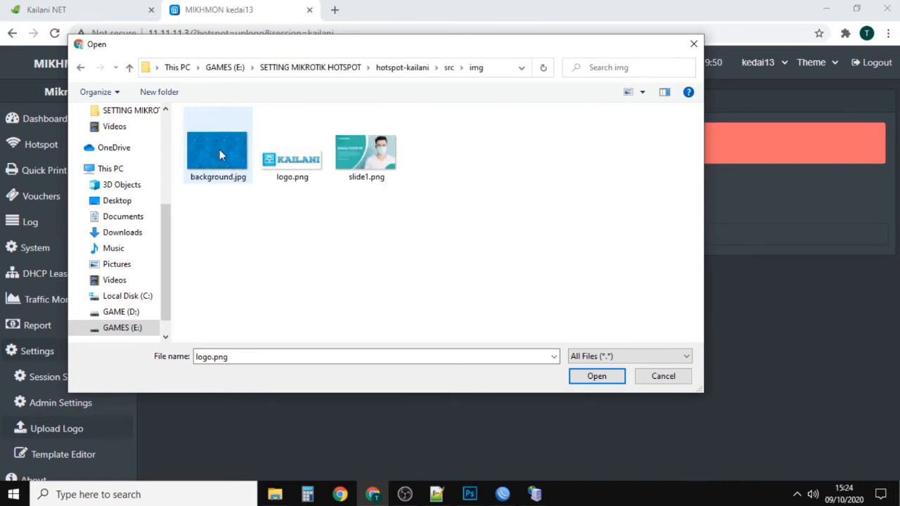
# Step: Rename logo.png to logo-kailani.png, choose it as the logo file, and upload it
pyautogui.click(303, 173)
pyautogui.rightClick(304, 172)
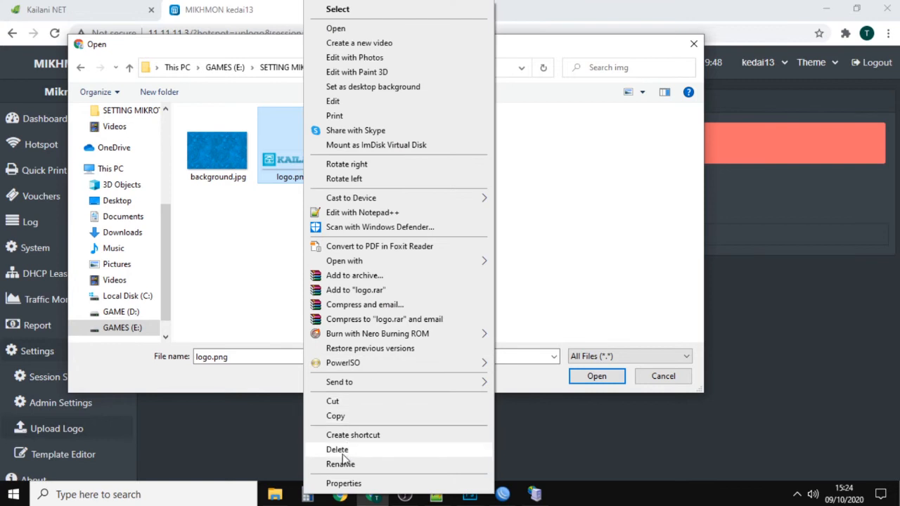
pyautogui.click(344, 464)
pyautogui.write('logo-kailani.png')
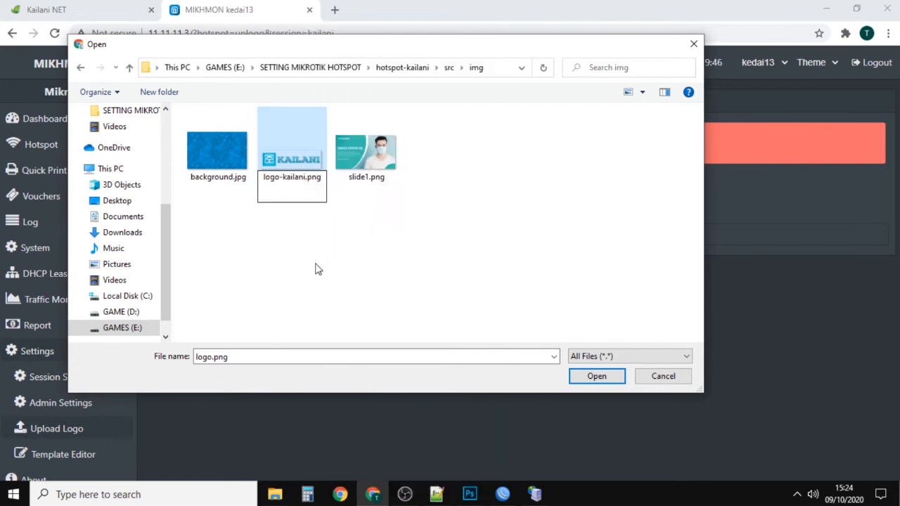
pyautogui.click(316, 268)
pyautogui.doubleClick(298, 145)
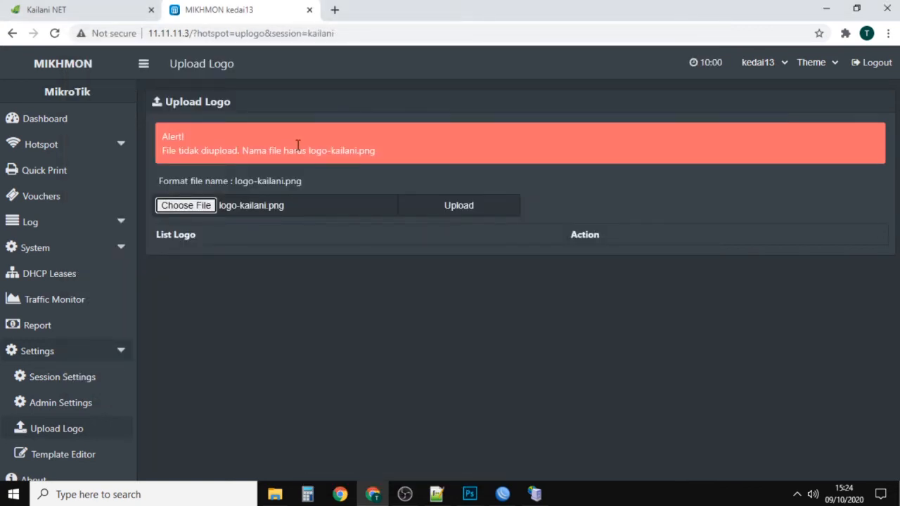
pyautogui.click(450, 213)
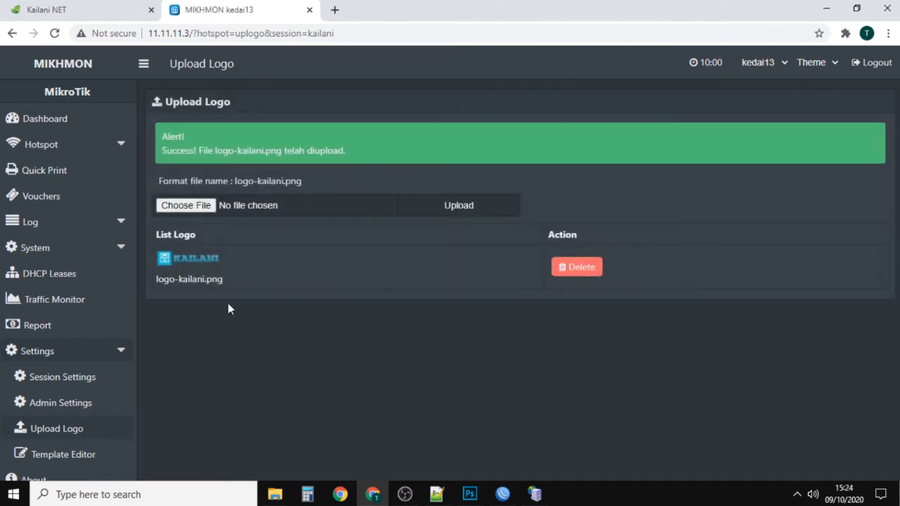
# Step: Preview the default voucher template with the uploaded logo, close the preview, and save the template
pyautogui.click(31, 454)
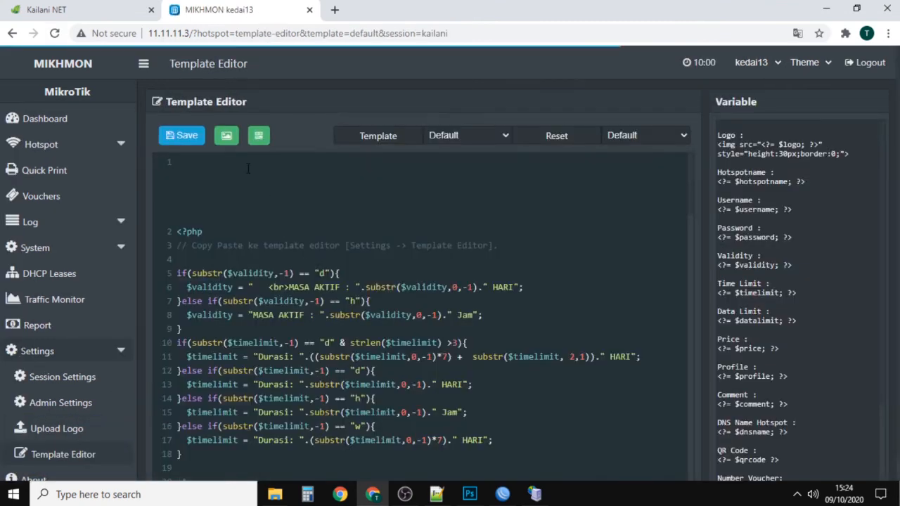
pyautogui.click(226, 135)
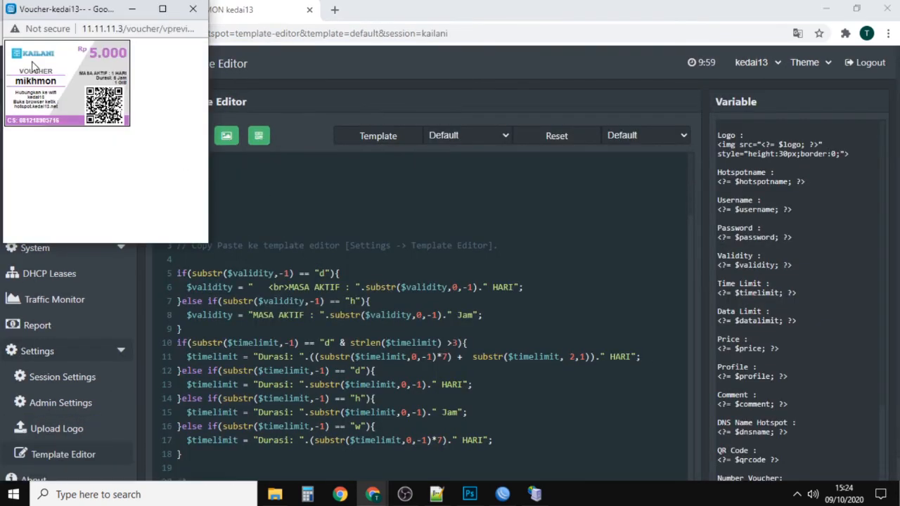
pyautogui.click(193, 8)
pyautogui.click(186, 137)
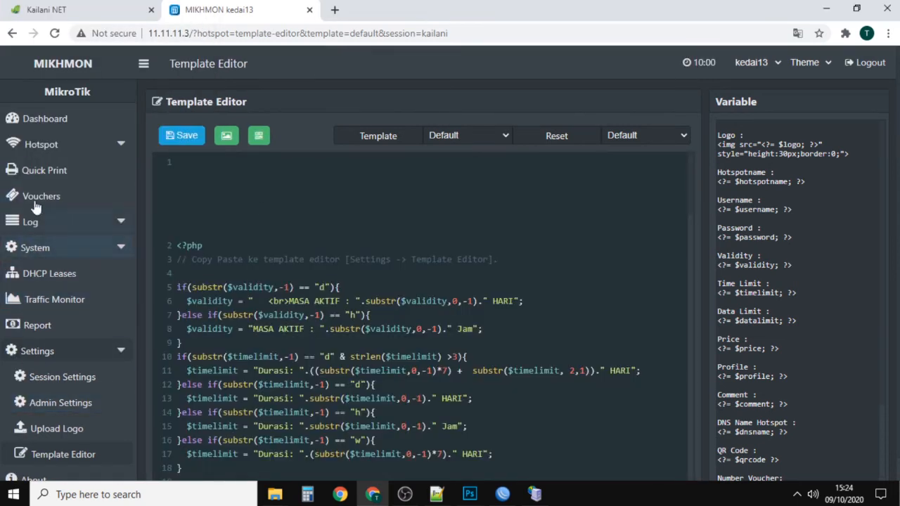
# Step: Open the form for generating hotspot users
pyautogui.click(43, 145)
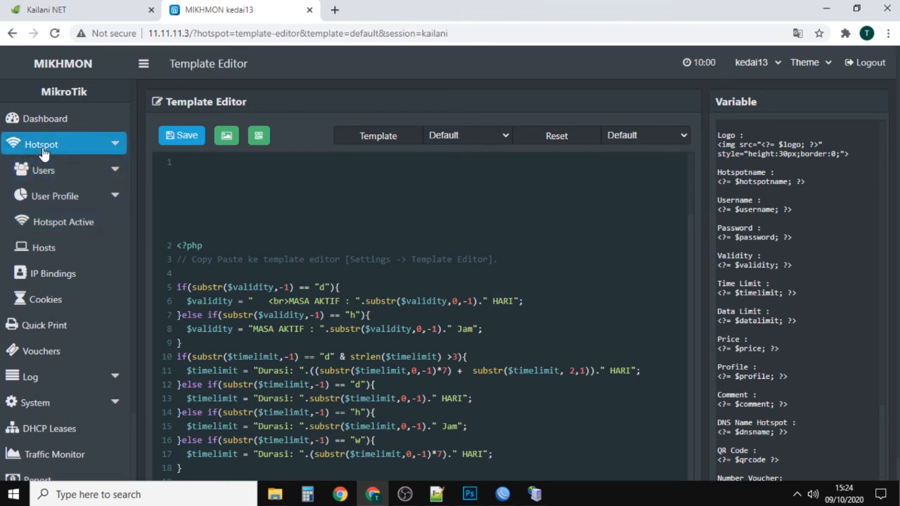
pyautogui.click(42, 170)
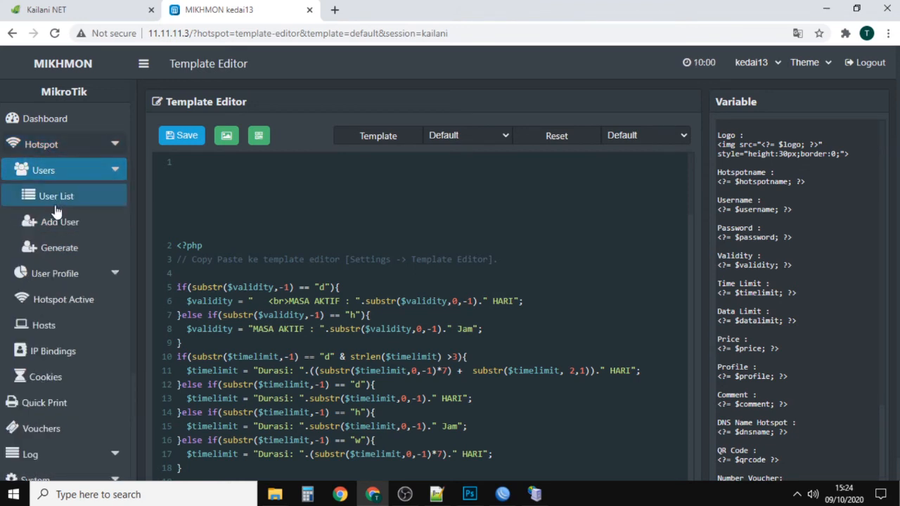
pyautogui.click(50, 253)
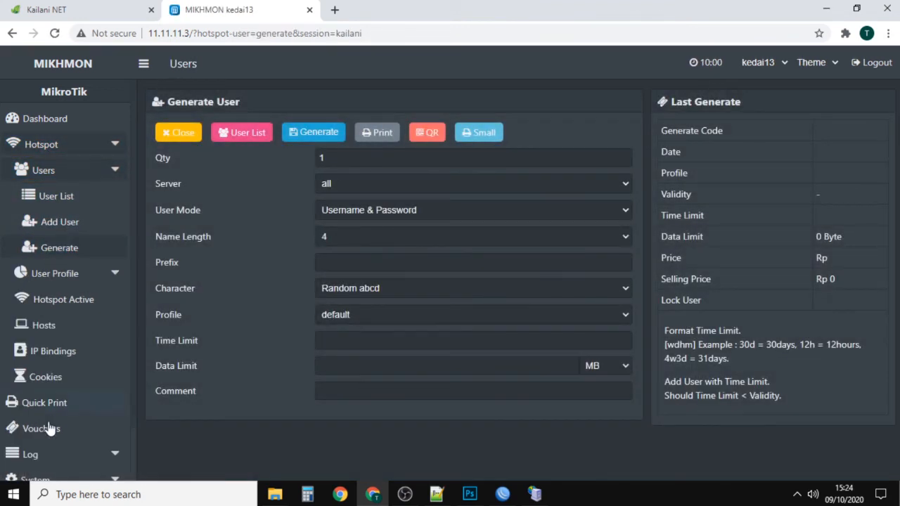
# Step: Set the user quantity to 21, the server to hotspot1, and the user mode to Username = Password
pyautogui.moveTo(333, 160); pyautogui.dragTo(239, 168)
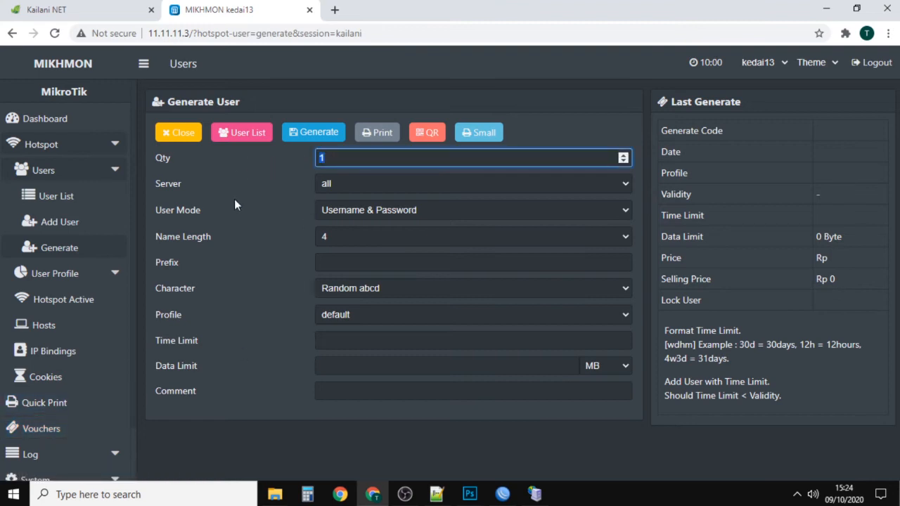
pyautogui.write('21')
pyautogui.click(330, 184)
pyautogui.click(353, 212)
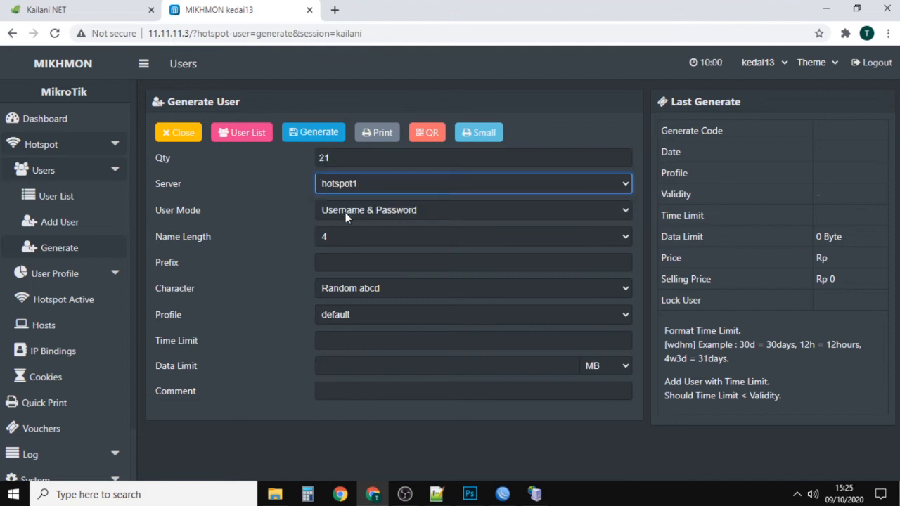
pyautogui.click(367, 213)
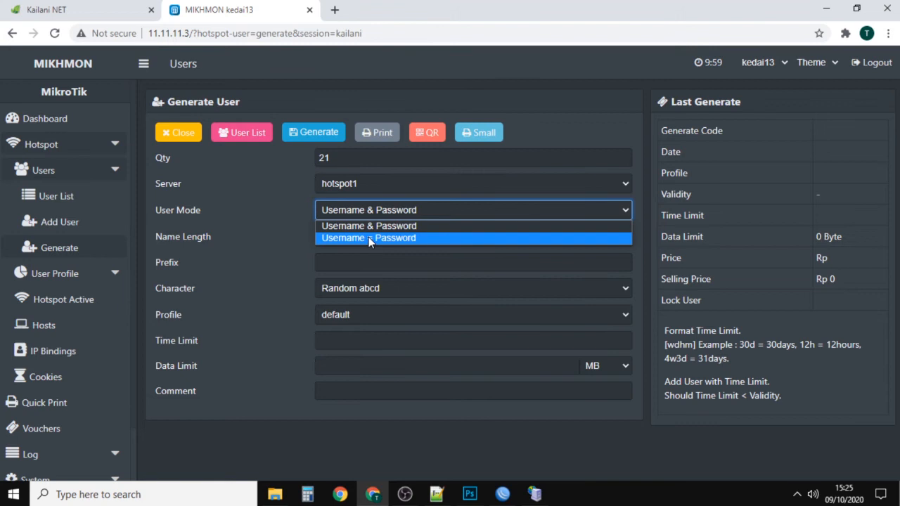
pyautogui.click(368, 238)
# Step: Check the voucher code field on the Kailani NET login page and return to the user generation form
pyautogui.click(77, 11)
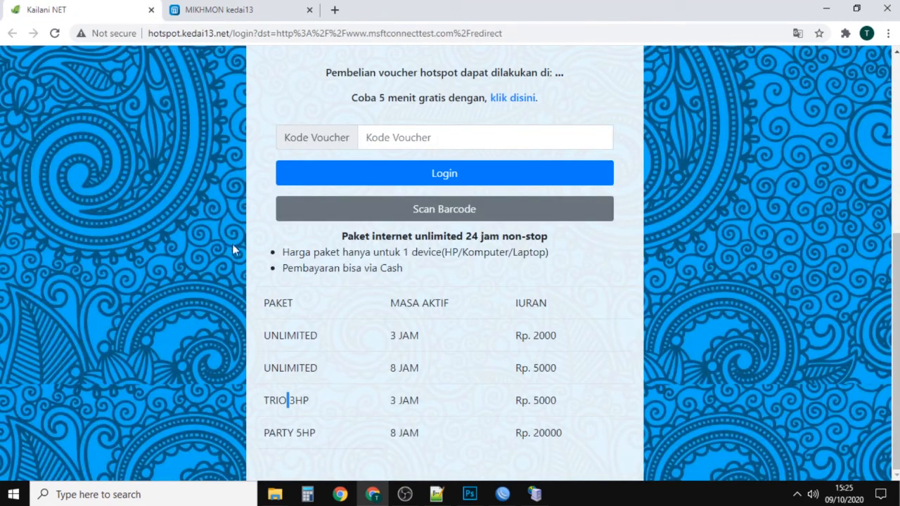
pyautogui.scroll(3, 339, 324)
pyautogui.click(372, 336)
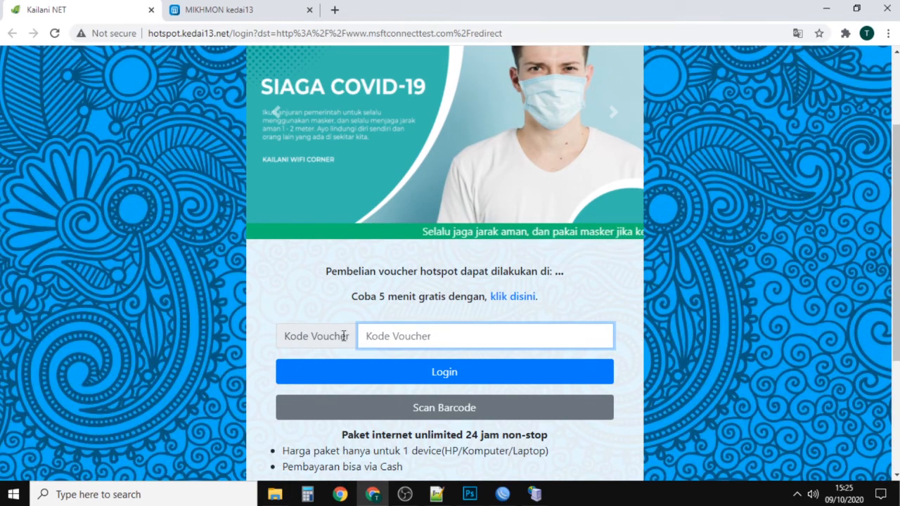
pyautogui.click(218, 10)
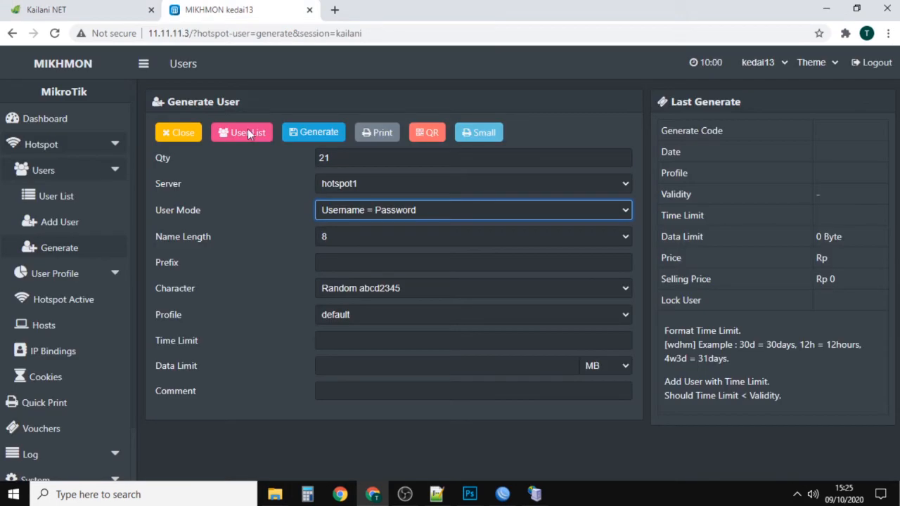
# Step: Choose a name length of 3 and enter 3H as the username prefix
pyautogui.click(360, 239)
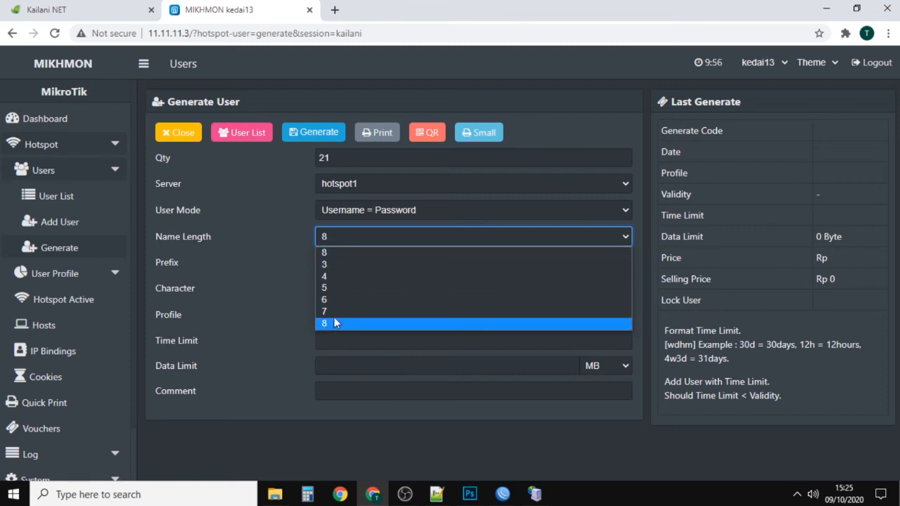
pyautogui.click(330, 266)
pyautogui.press('Tab')
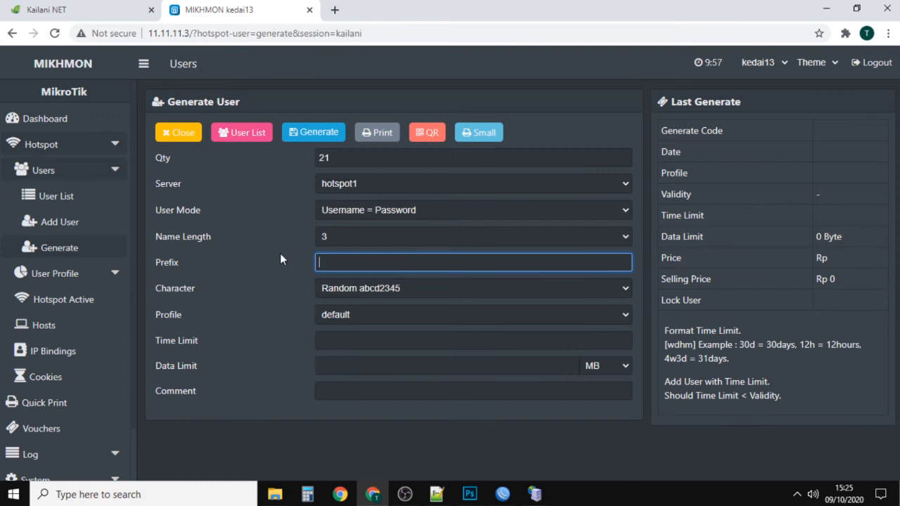
pyautogui.write('3H')
pyautogui.click(344, 237)
pyautogui.click(344, 233)
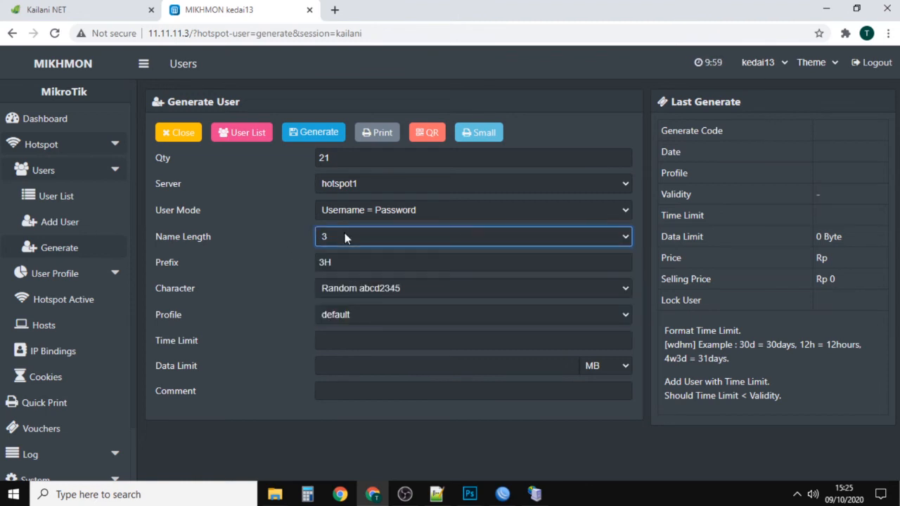
pyautogui.click(360, 261)
pyautogui.click(344, 230)
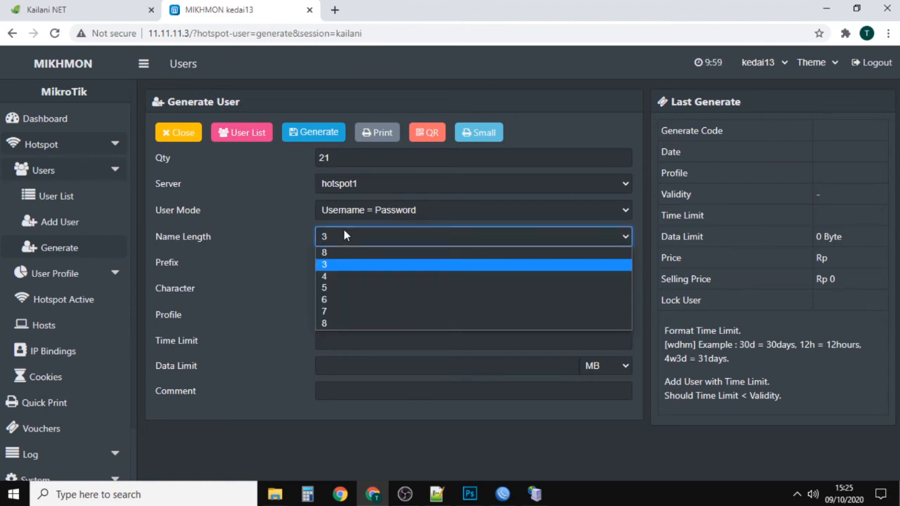
pyautogui.click(283, 230)
pyautogui.click(371, 262)
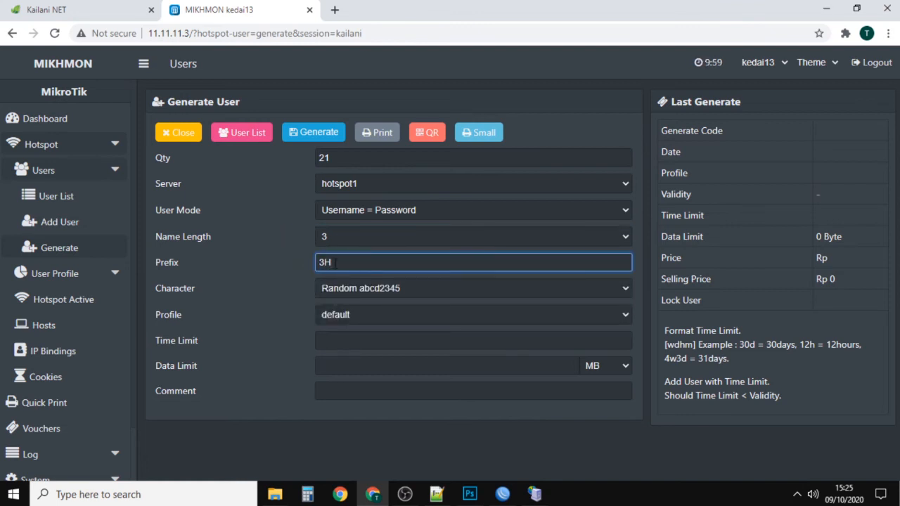
# Step: Set the name length of the users being generated to 6
pyautogui.click(337, 237)
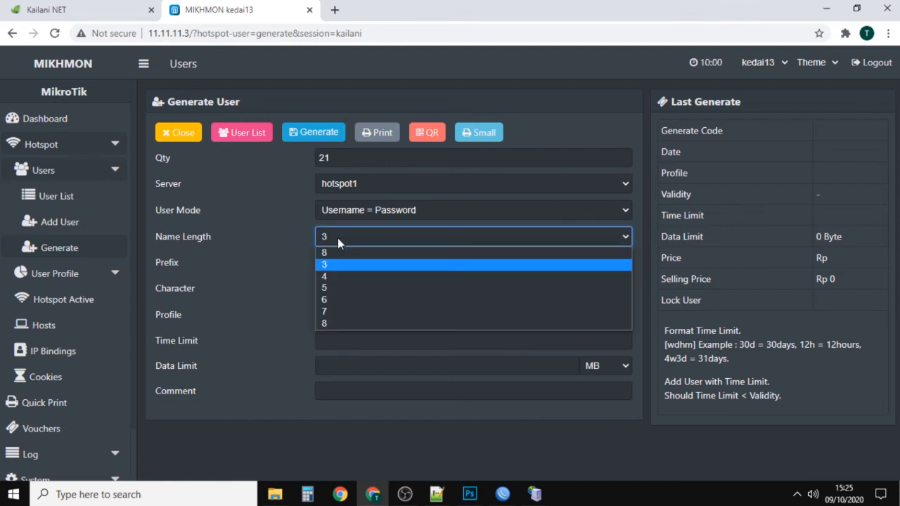
pyautogui.click(338, 289)
pyautogui.moveTo(341, 264); pyautogui.dragTo(254, 260)
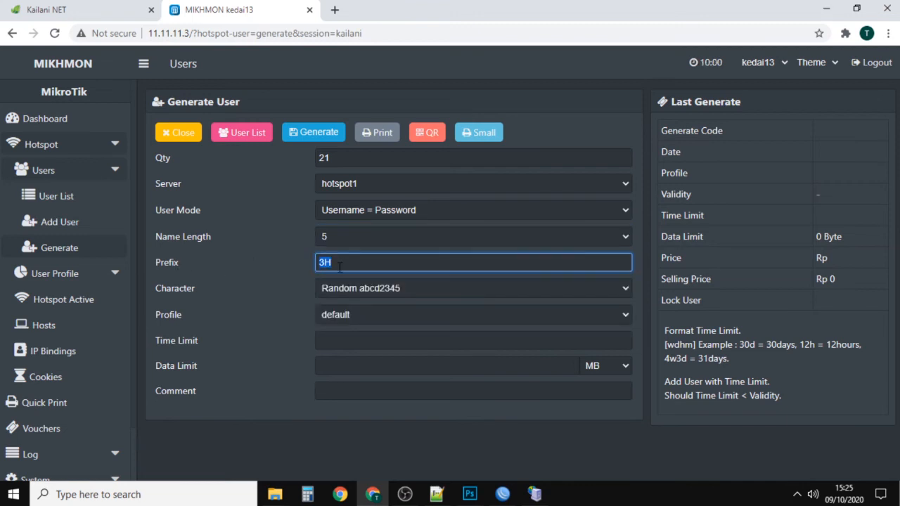
pyautogui.click(352, 237)
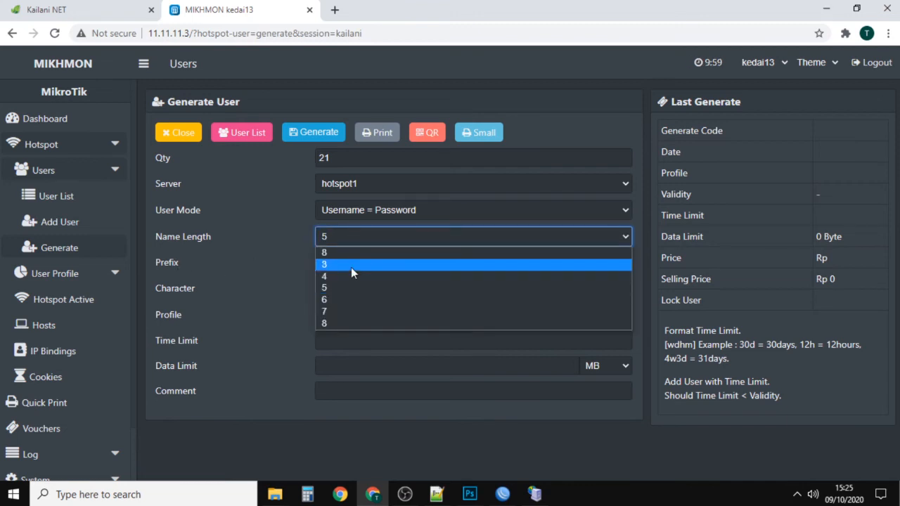
pyautogui.click(351, 287)
pyautogui.click(349, 238)
pyautogui.click(339, 299)
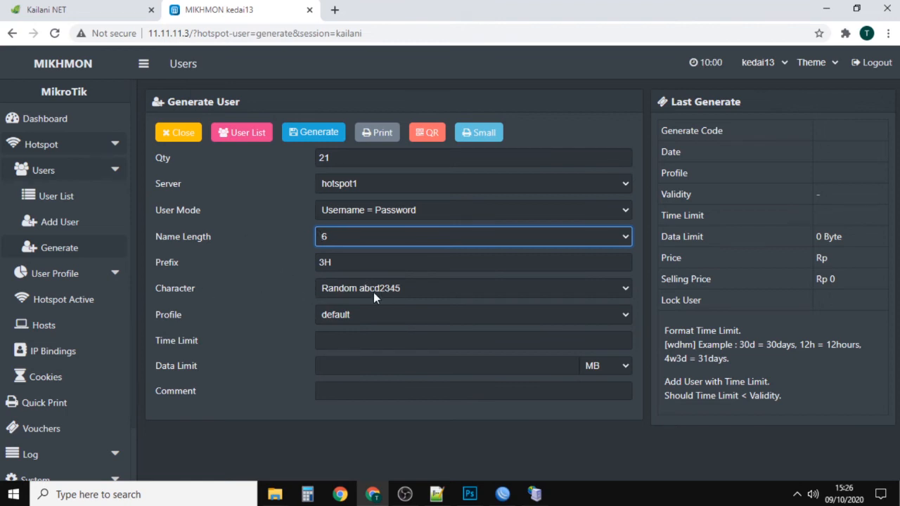
# Step: Choose Random abcd2345 as the character type and paket3jam as the user profile
pyautogui.click(406, 293)
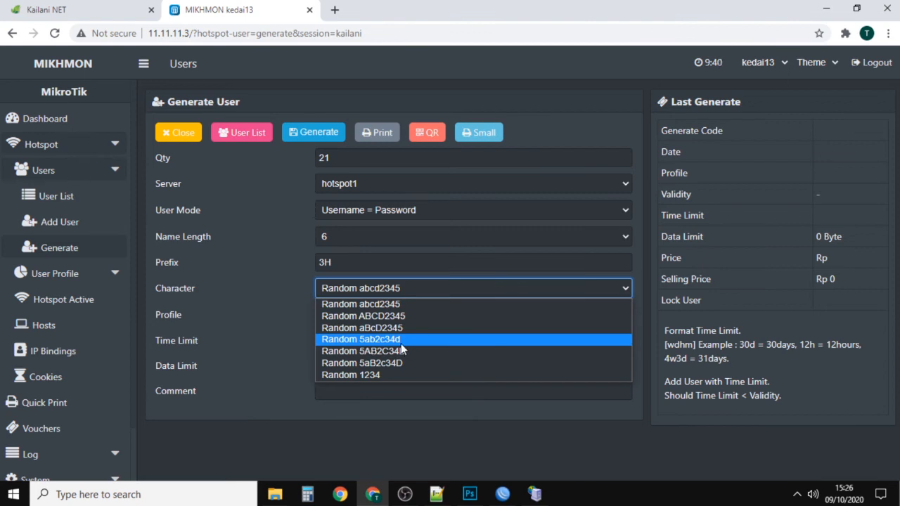
pyautogui.click(379, 309)
pyautogui.click(400, 316)
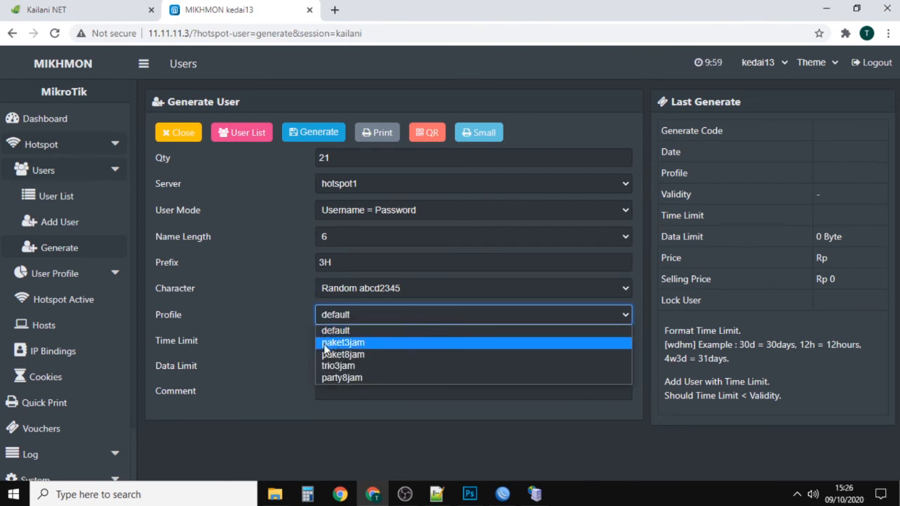
pyautogui.click(392, 344)
pyautogui.doubleClick(328, 260)
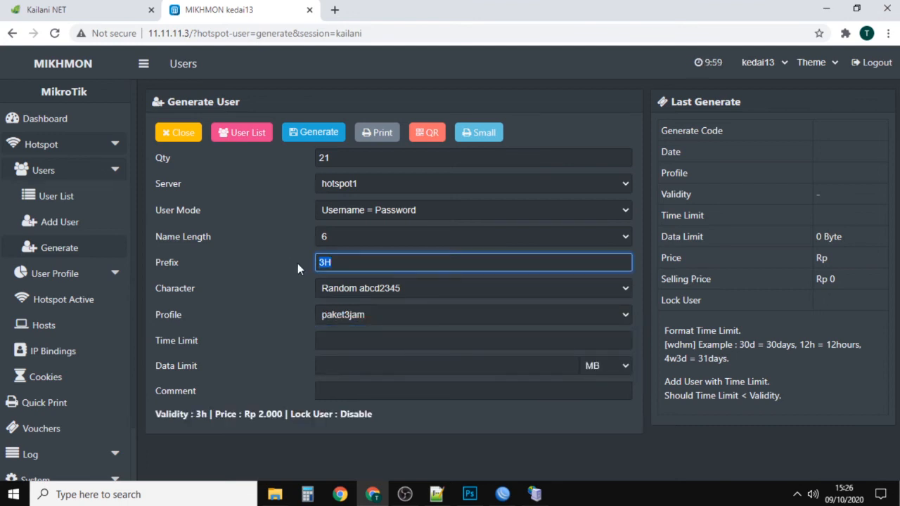
# Step: Set the time limit for the generated users to 3h
pyautogui.click(316, 340)
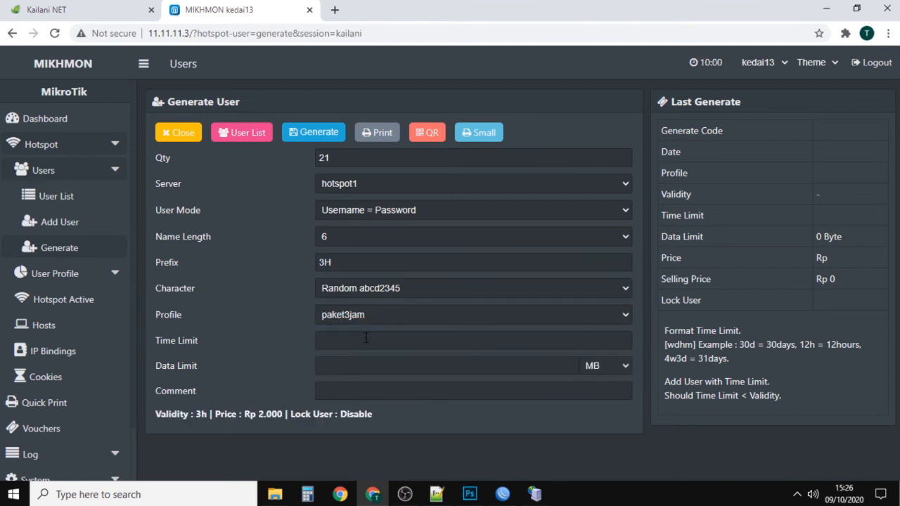
pyautogui.click(178, 337)
pyautogui.click(320, 339)
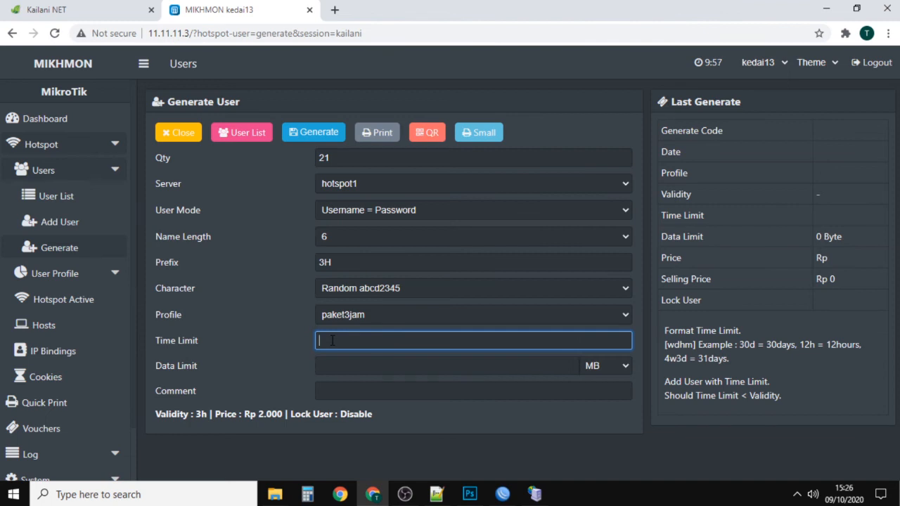
pyautogui.click(267, 343)
pyautogui.click(349, 343)
pyautogui.click(349, 262)
pyautogui.click(325, 343)
pyautogui.doubleClick(764, 396)
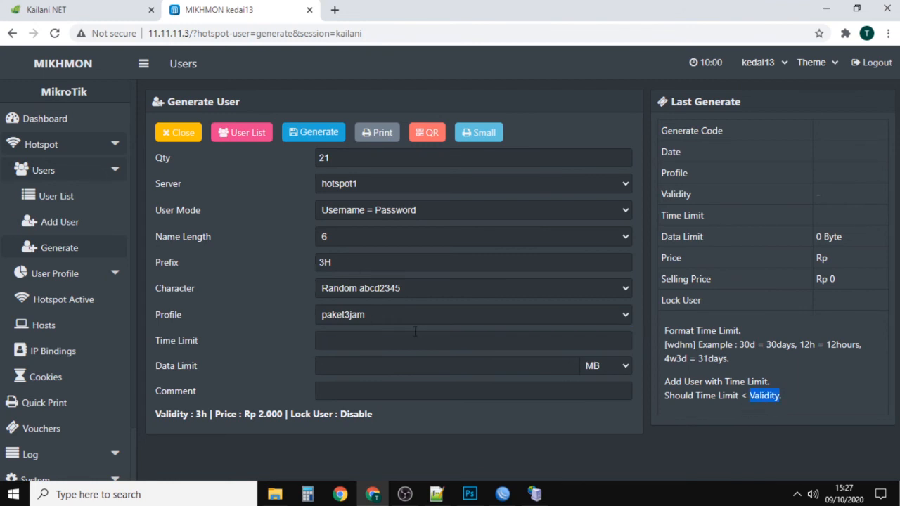
pyautogui.click(388, 338)
pyautogui.write('3h')
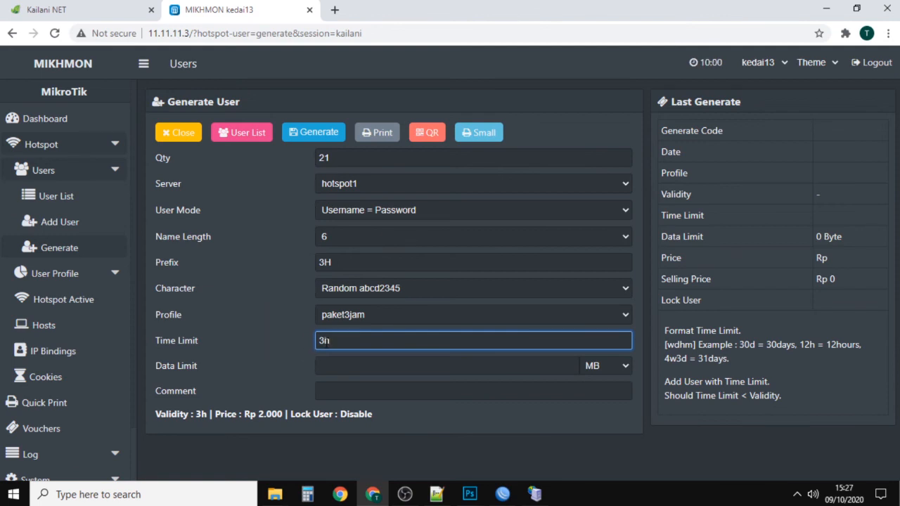
# Step: Enter 3H as the comment and generate the batch of hotspot users
pyautogui.click(347, 392)
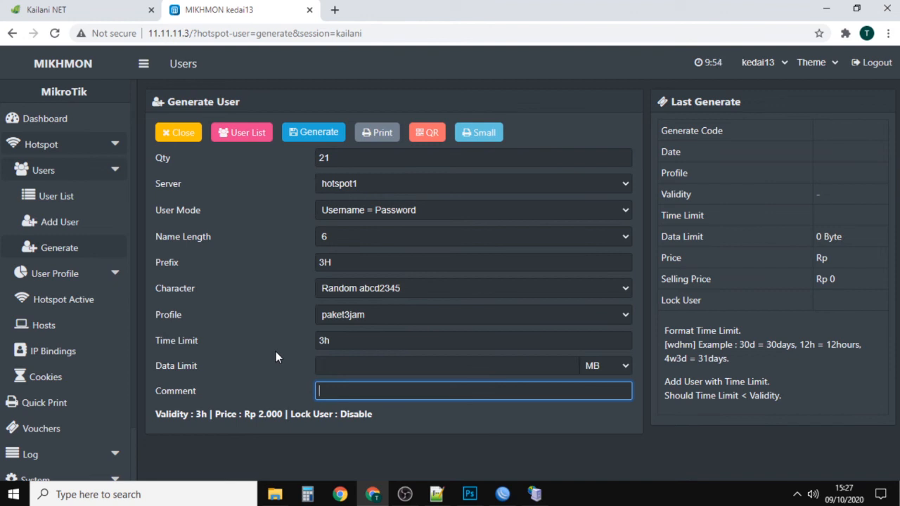
pyautogui.write('3H')
pyautogui.click(301, 137)
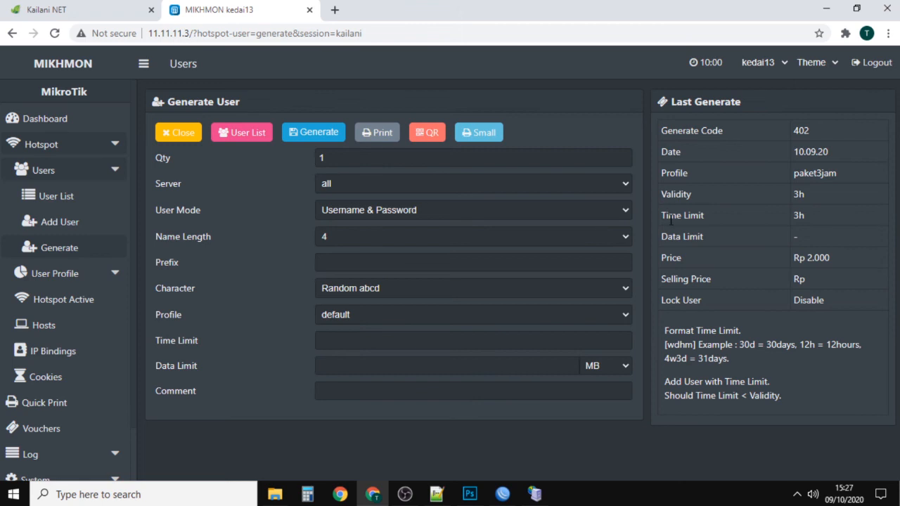
# Step: Review the last generated batch's limits, open its vouchers for printing, and expand the additional print settings
pyautogui.moveTo(809, 214); pyautogui.dragTo(794, 215)
pyautogui.click(666, 236)
pyautogui.moveTo(803, 239); pyautogui.dragTo(795, 236)
pyautogui.click(373, 134)
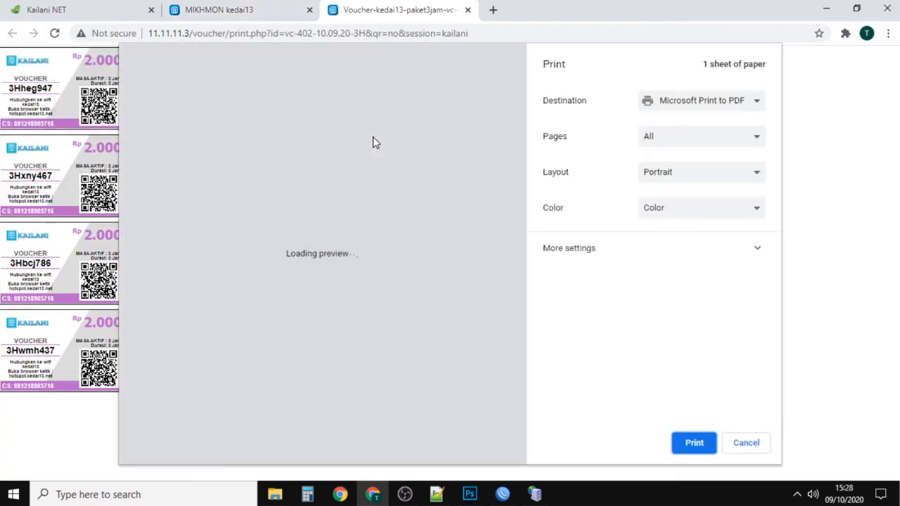
pyautogui.click(219, 441)
pyautogui.click(652, 257)
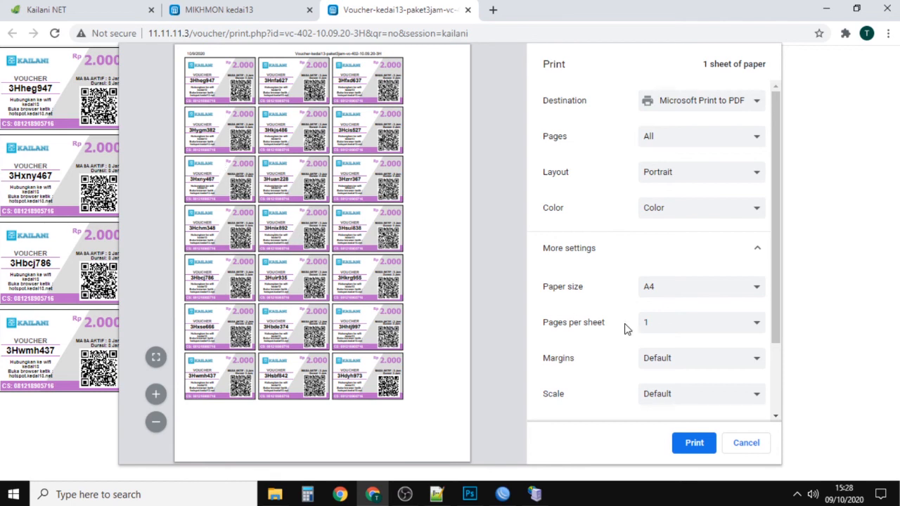
# Step: Try Minimum margins for the voucher sheet and return the margins to Default
pyautogui.click(659, 362)
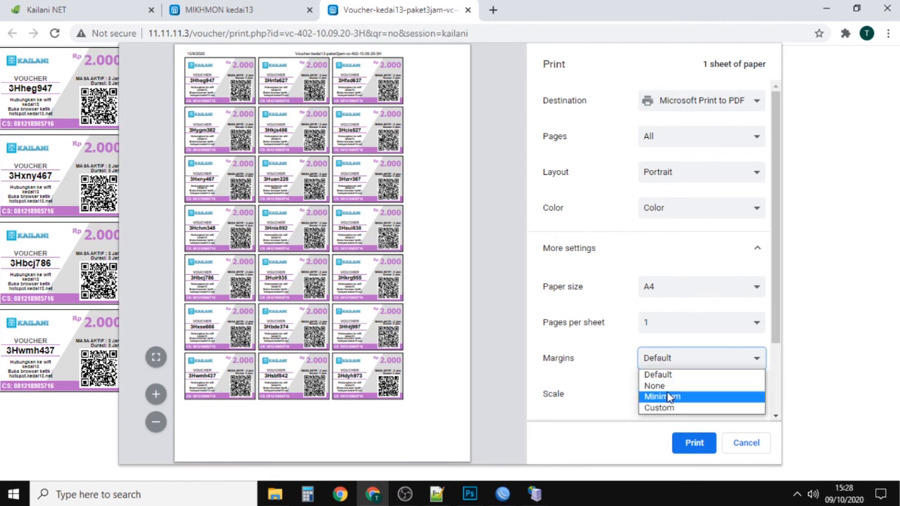
pyautogui.click(665, 396)
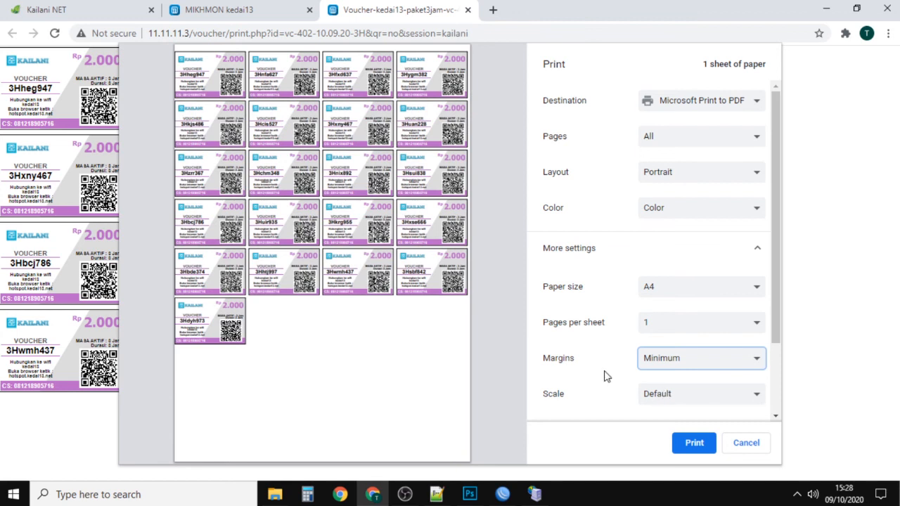
pyautogui.click(673, 365)
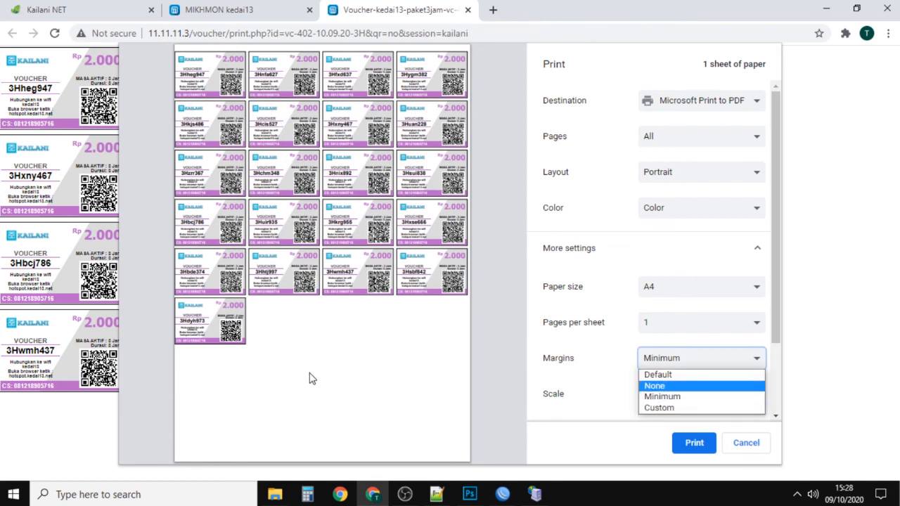
pyautogui.click(670, 380)
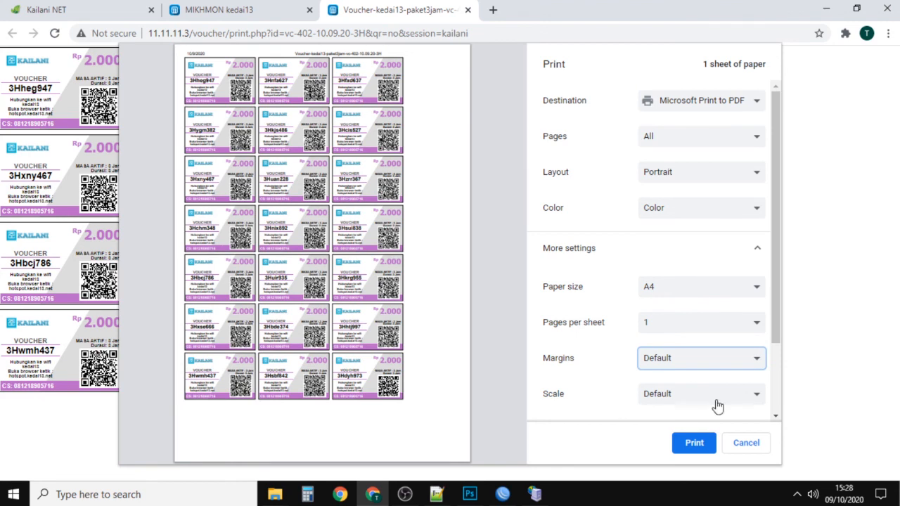
# Step: Print the voucher sheet with Microsoft Print to PDF and save the file as Voucher3jam in the img folder
pyautogui.click(673, 104)
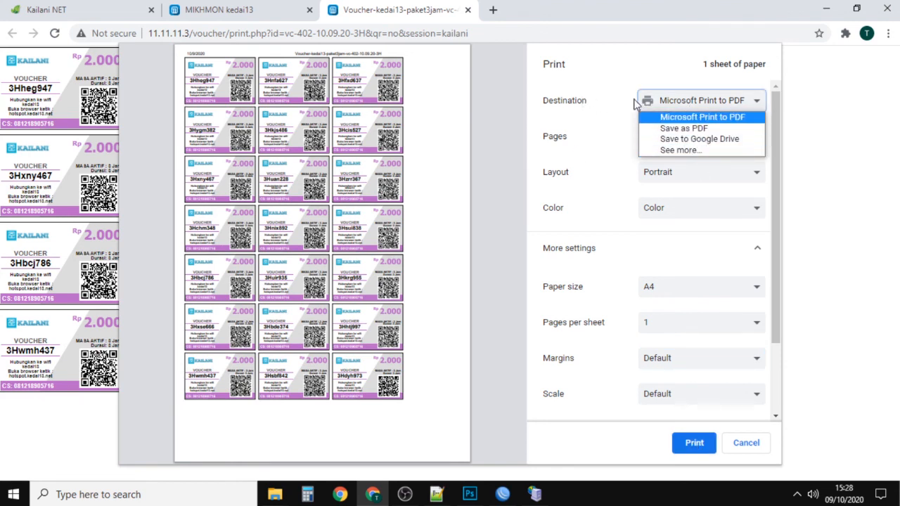
pyautogui.click(559, 105)
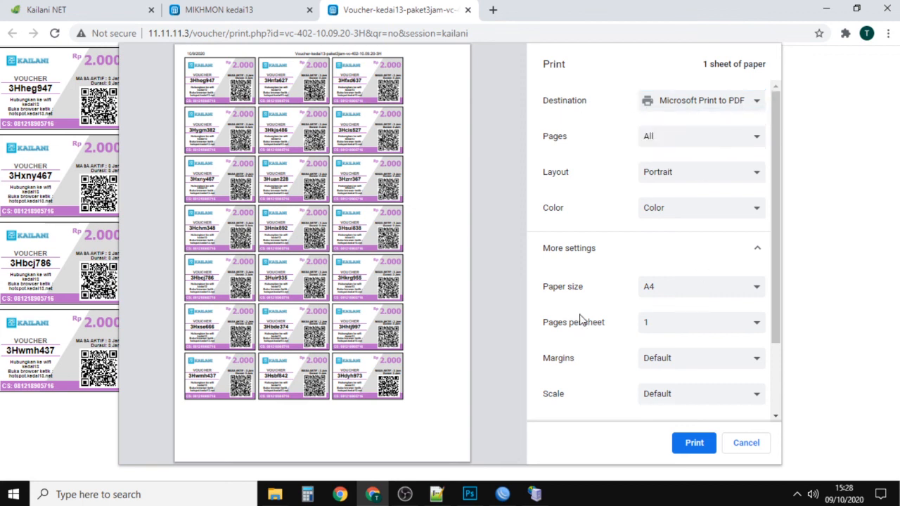
pyautogui.click(686, 107)
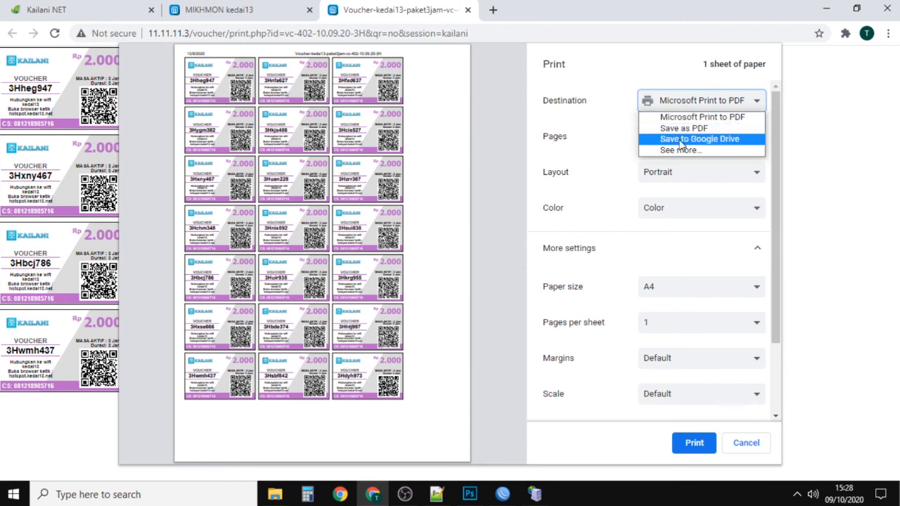
pyautogui.click(619, 111)
pyautogui.click(691, 444)
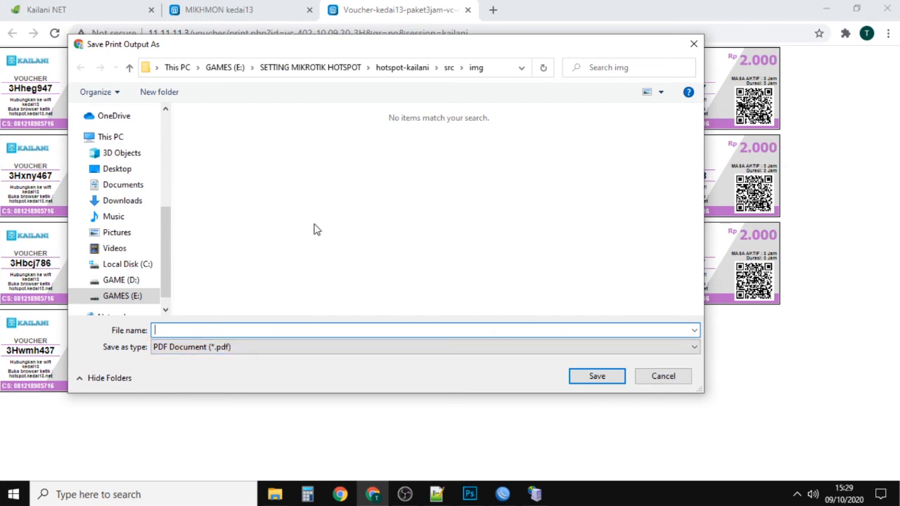
pyautogui.write('Voucher3jam')
pyautogui.click(577, 373)
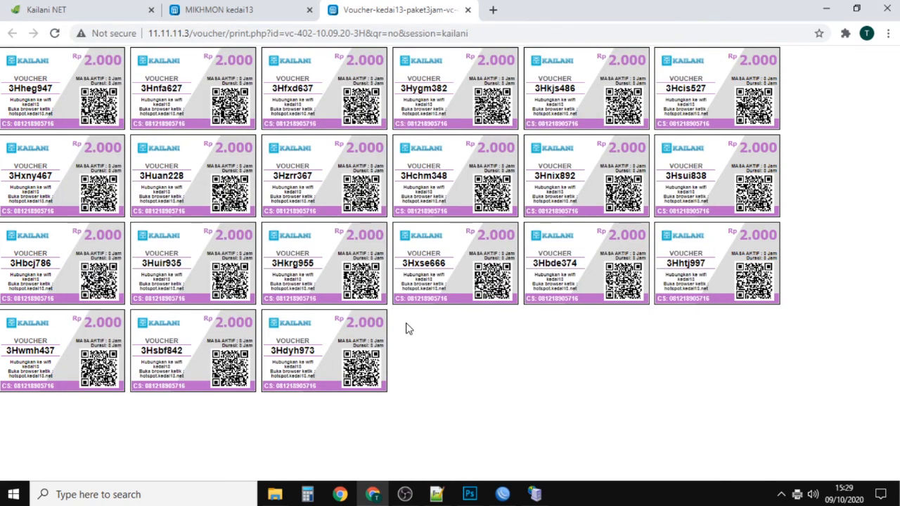
# Step: Open the full hotspot user list in Mikhmon and examine the generated paket3jam users from start to end
pyautogui.click(224, 9)
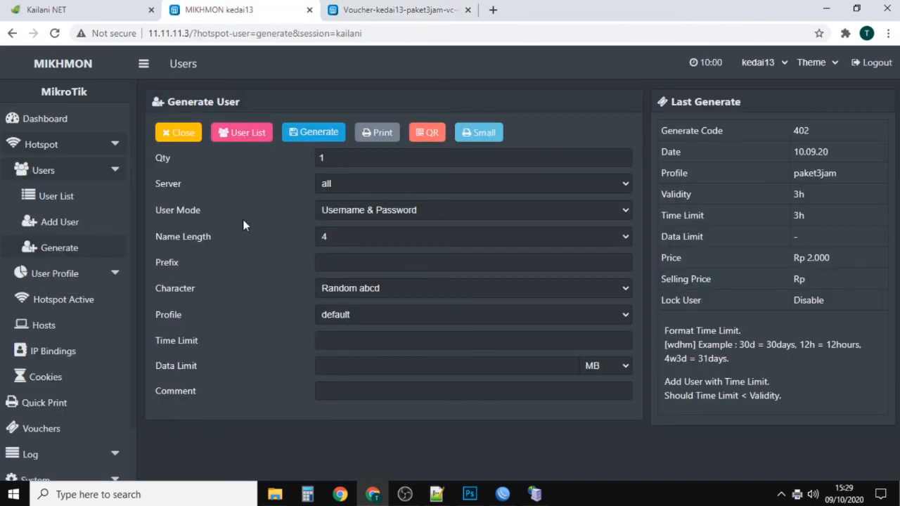
pyautogui.click(168, 137)
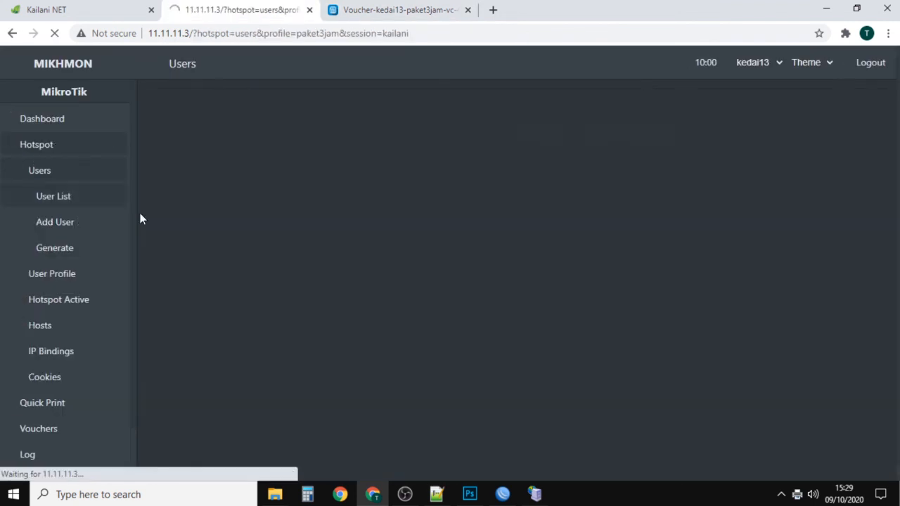
pyautogui.click(65, 200)
pyautogui.click(66, 203)
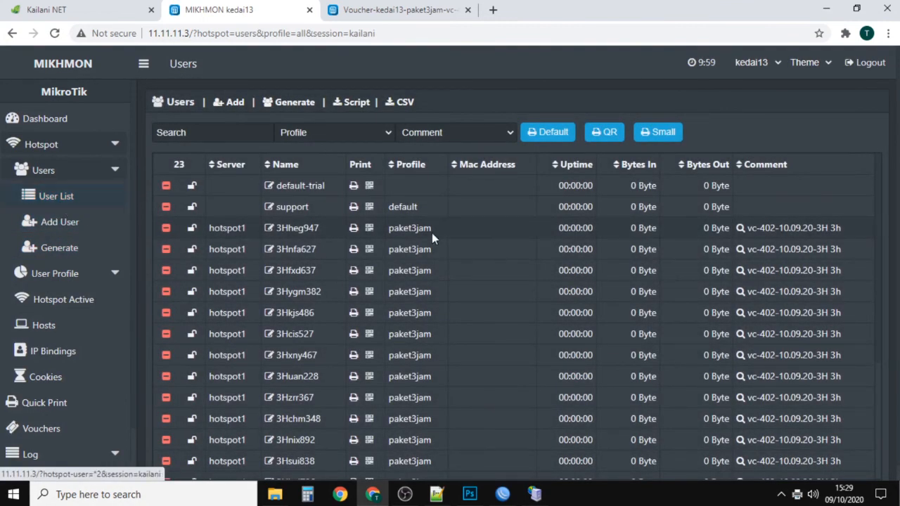
pyautogui.scroll(-3, 425, 295)
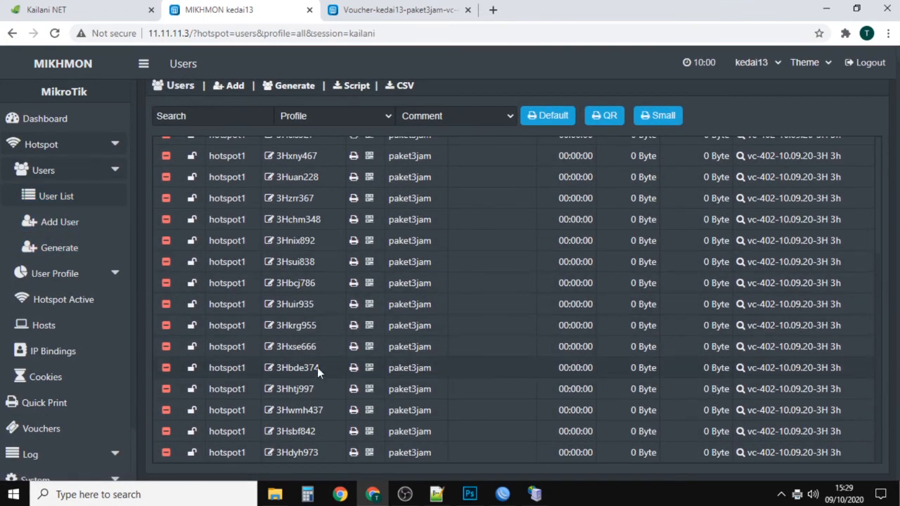
pyautogui.scroll(3, 544, 368)
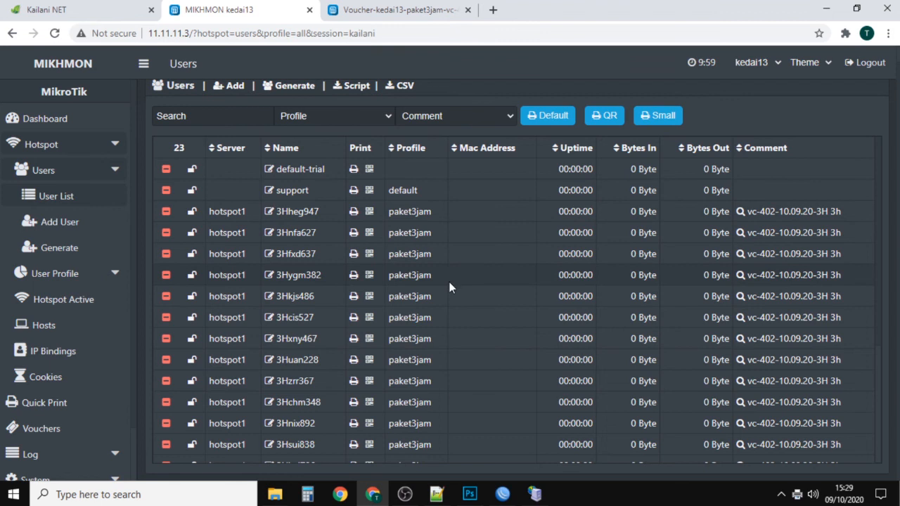
pyautogui.scroll(-3, 450, 289)
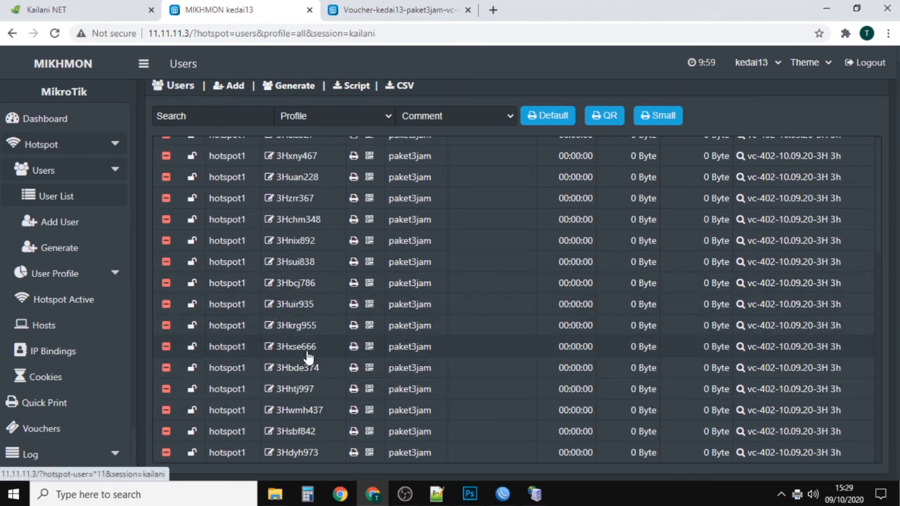
pyautogui.scroll(3, 306, 354)
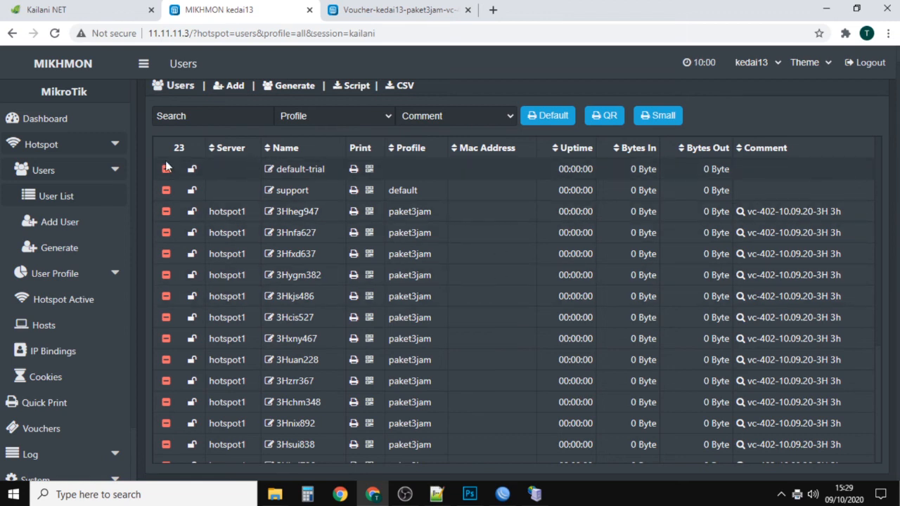
# Step: Open the form for generating a new batch of hotspot users
pyautogui.click(56, 146)
pyautogui.click(71, 176)
pyautogui.click(115, 177)
pyautogui.click(115, 177)
pyautogui.click(60, 247)
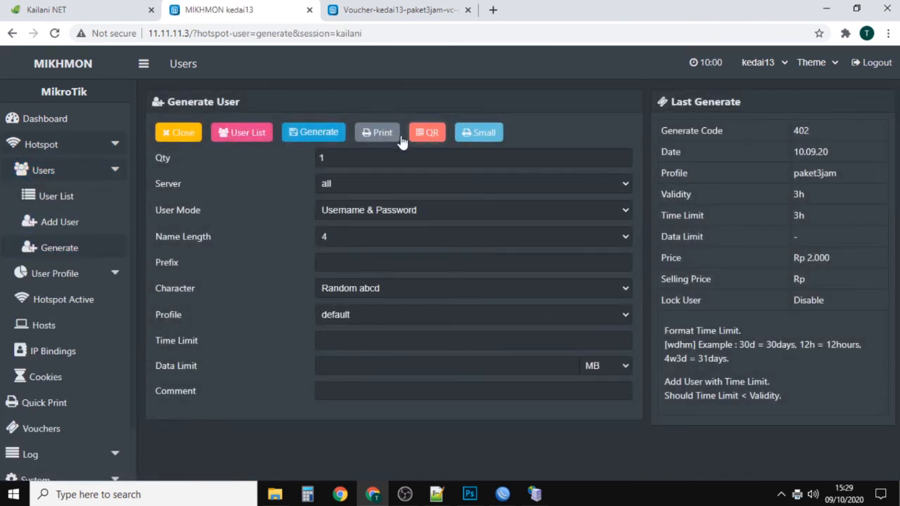